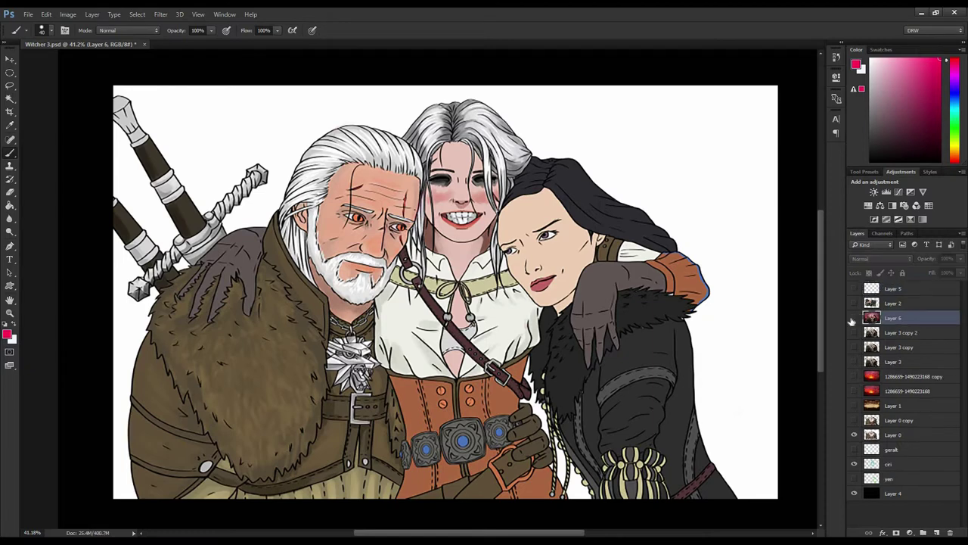
# Compare the painted version on Layer 6 with the flat-coloured drawing by toggling the layer's visibility, leaving Layer 6 hidden.
pyautogui.click(854, 318)
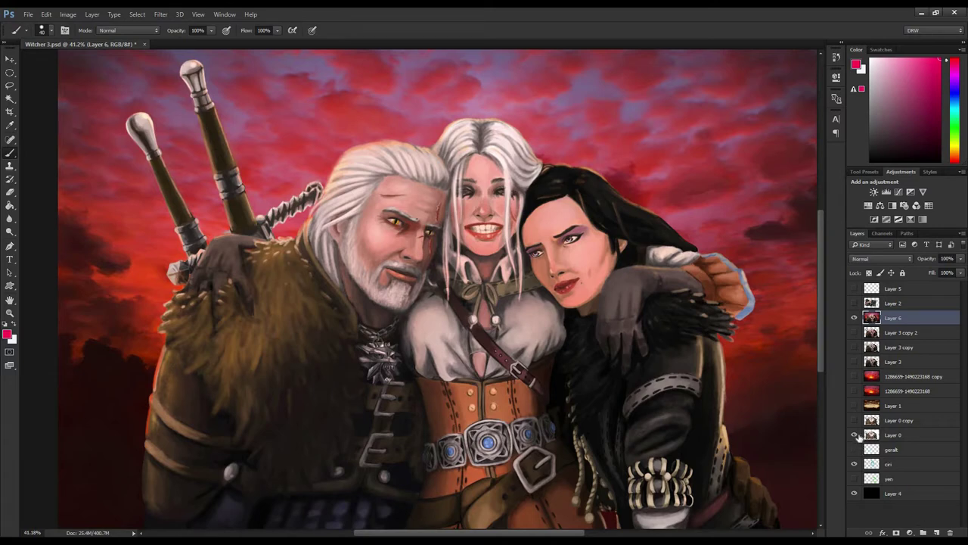
pyautogui.click(855, 321)
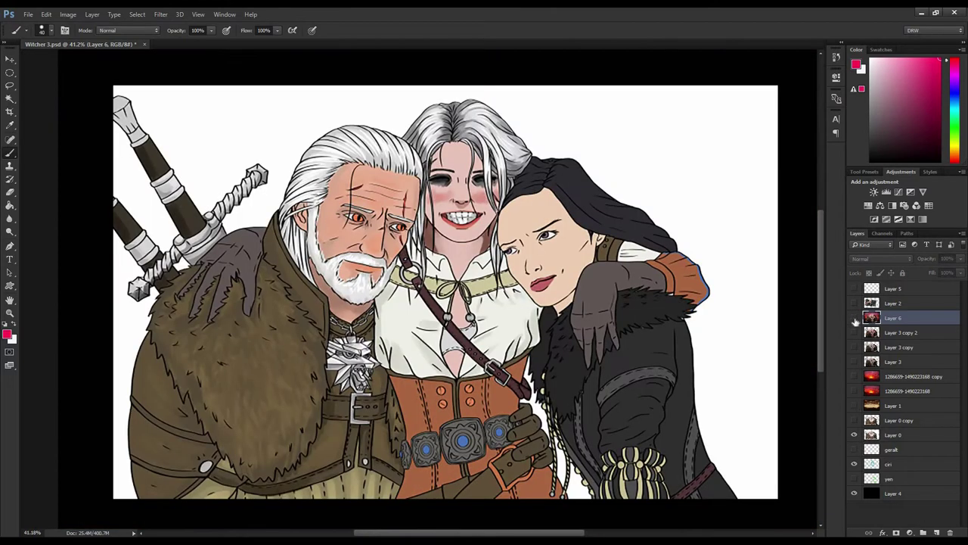
pyautogui.click(856, 321)
pyautogui.click(856, 321)
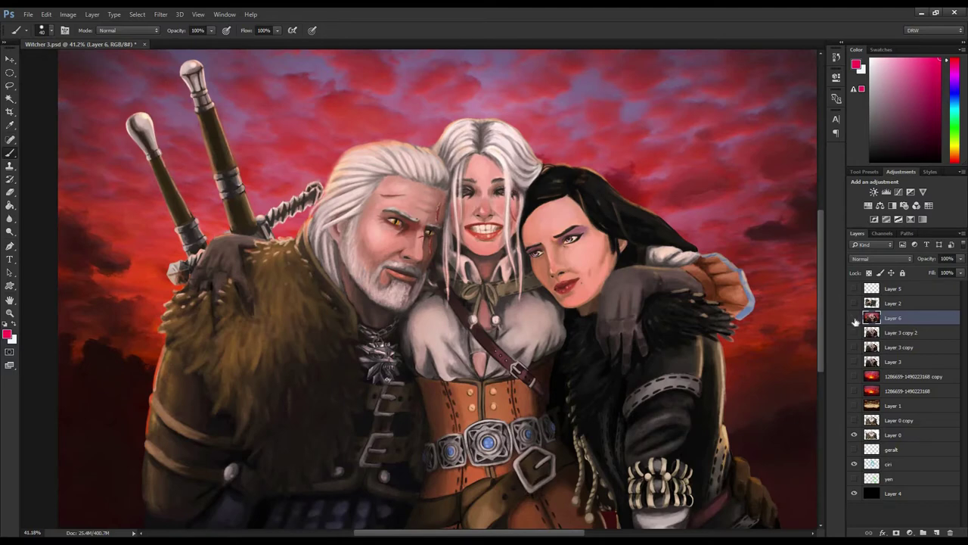
pyautogui.click(856, 321)
pyautogui.click(856, 321)
pyautogui.press('z')
pyautogui.moveTo(703, 362); pyautogui.dragTo(671, 365)
pyautogui.click(855, 319)
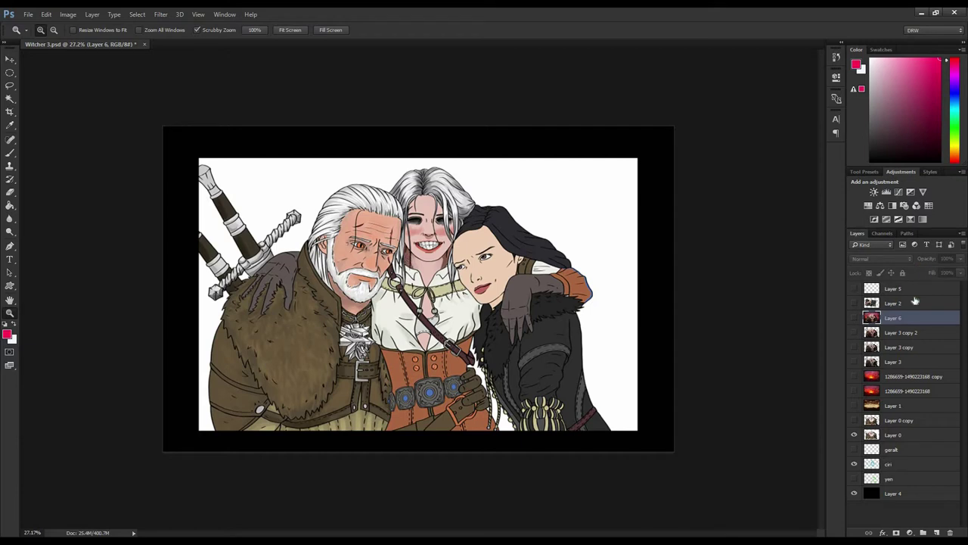
# Make Layer 5 visible and sketch the bearded man's head on it with a size 30 brush: skull circle, centre line, eye line and jaw.
pyautogui.click(912, 289)
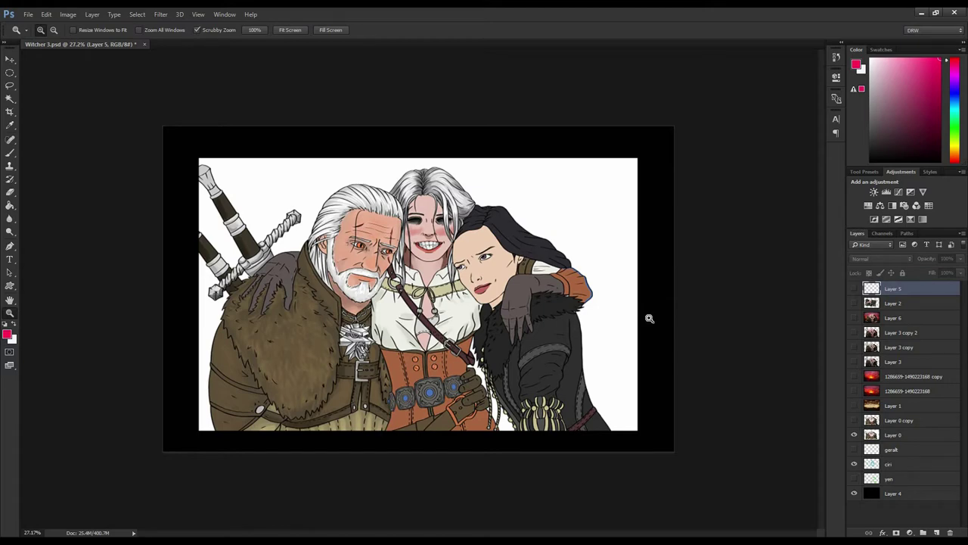
pyautogui.moveTo(666, 320)
pyautogui.mouseDown()
pyautogui.moveTo(787, 340)
pyautogui.moveTo(710, 333)
pyautogui.mouseUp()
pyautogui.press('b')
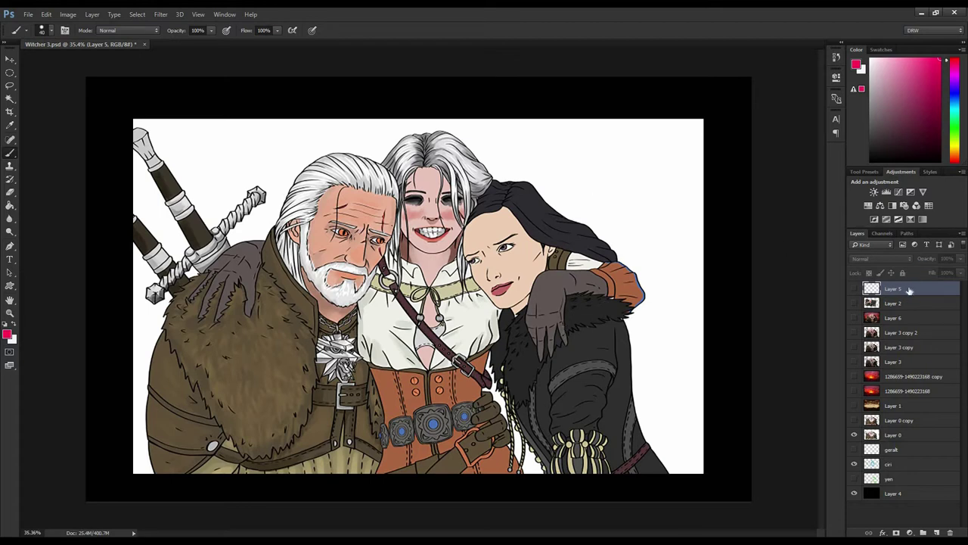
pyautogui.click(856, 288)
pyautogui.press('[')
pyautogui.press('[')
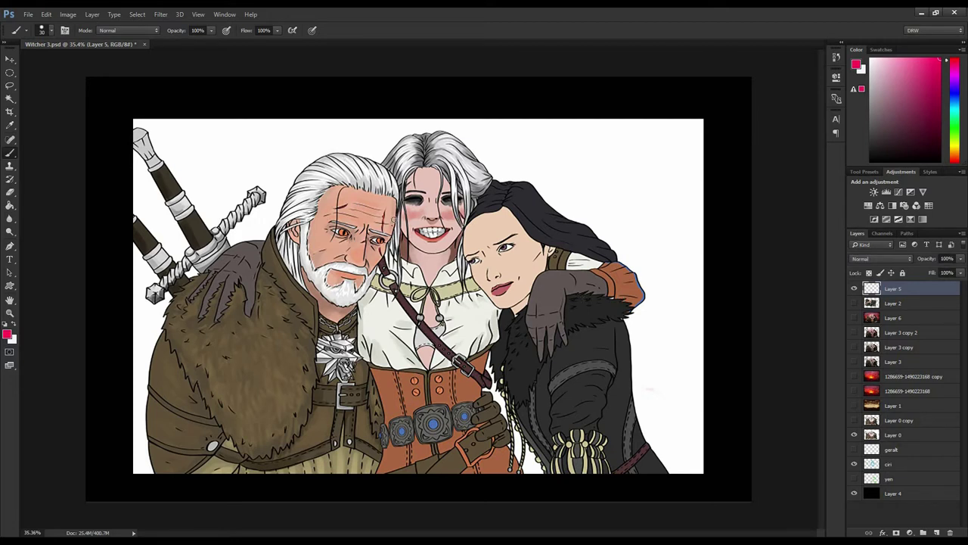
pyautogui.moveTo(337, 248); pyautogui.dragTo(350, 250)
pyautogui.moveTo(369, 168); pyautogui.dragTo(341, 304)
pyautogui.moveTo(384, 232); pyautogui.dragTo(306, 209)
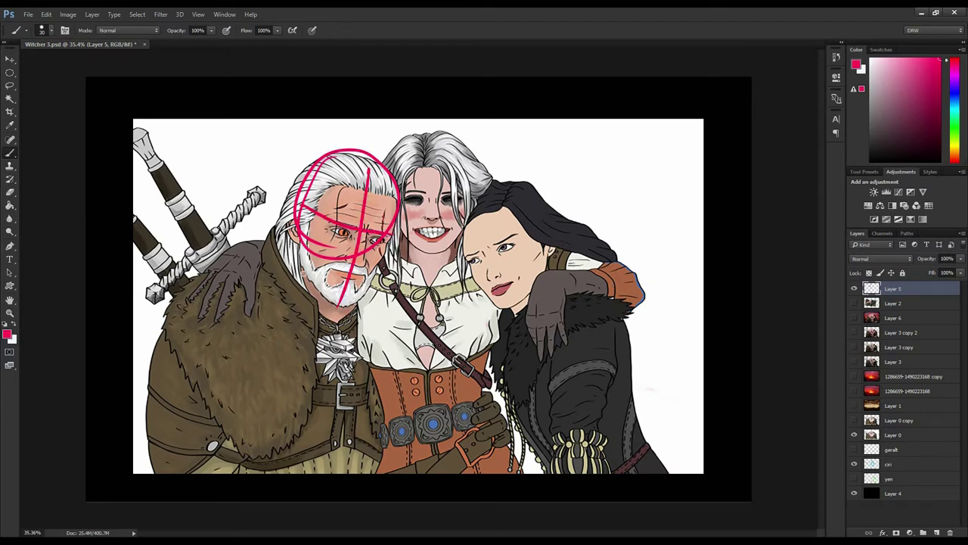
pyautogui.moveTo(295, 244); pyautogui.dragTo(348, 312)
# Sketch the bearded man's shoulders on Layer 5, with a circle for each shoulder joint, the hanging arm on the fur side and the chest line.
pyautogui.moveTo(259, 477)
pyautogui.mouseDown()
pyautogui.moveTo(252, 296)
pyautogui.moveTo(261, 299)
pyautogui.moveTo(179, 454)
pyautogui.mouseUp()
pyautogui.moveTo(228, 494); pyautogui.dragTo(263, 348)
pyautogui.moveTo(236, 289); pyautogui.dragTo(299, 244)
pyautogui.moveTo(277, 349); pyautogui.dragTo(422, 300)
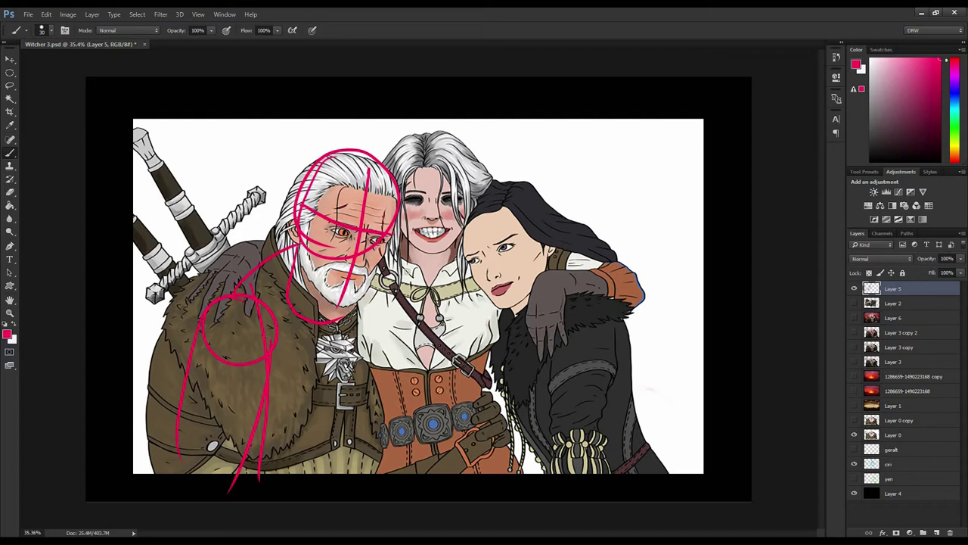
pyautogui.moveTo(385, 242); pyautogui.dragTo(424, 298)
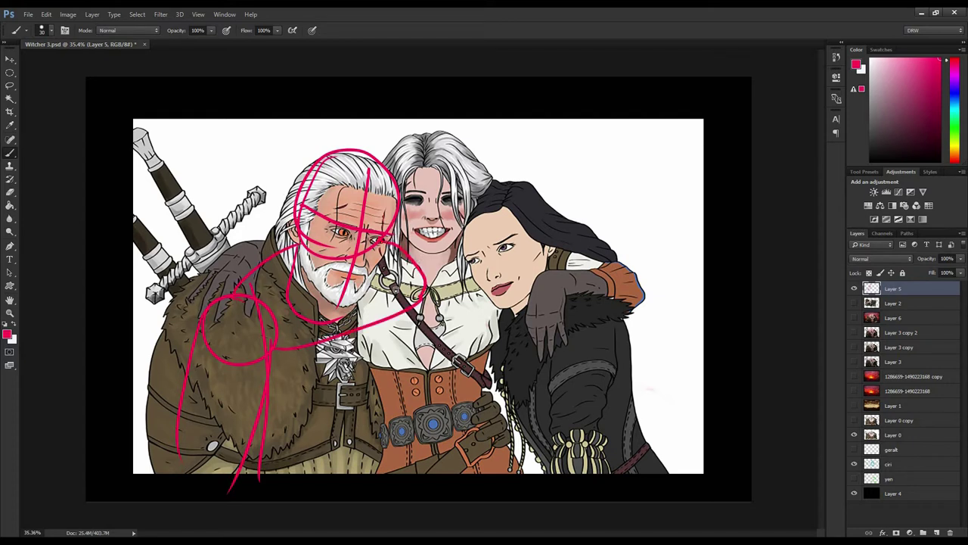
pyautogui.moveTo(420, 249); pyautogui.dragTo(411, 251)
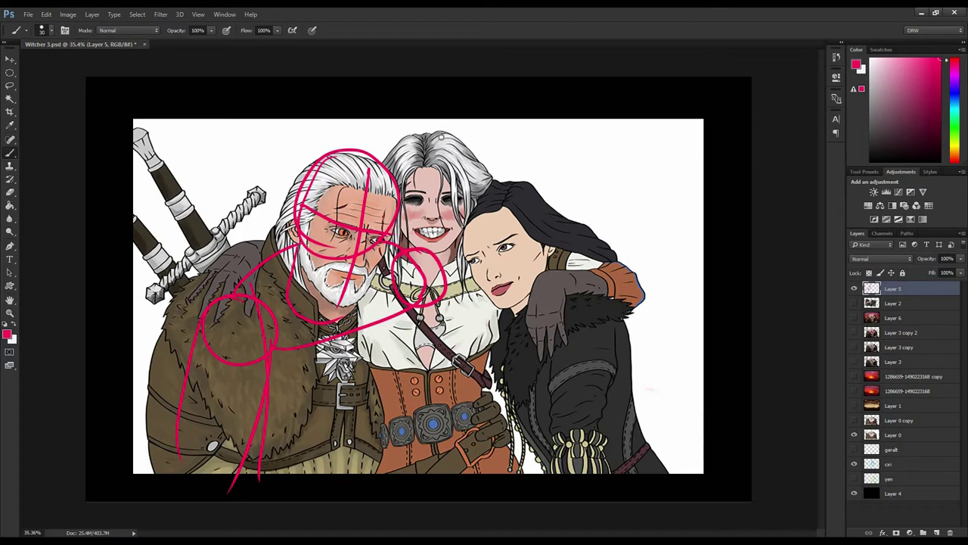
pyautogui.moveTo(435, 156)
pyautogui.mouseDown()
pyautogui.moveTo(401, 178)
pyautogui.moveTo(379, 299)
pyautogui.moveTo(401, 439)
pyautogui.mouseUp()
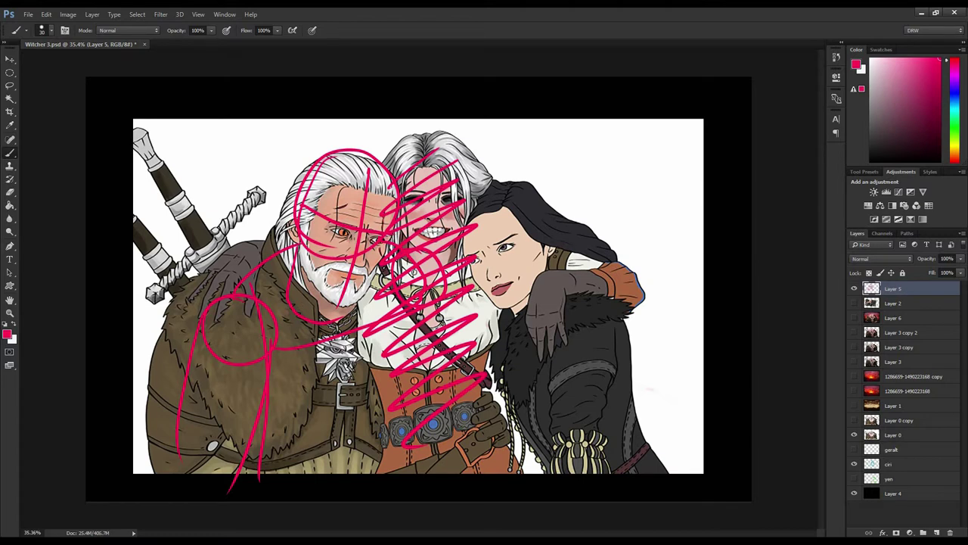
pyautogui.moveTo(477, 383)
pyautogui.mouseDown()
pyautogui.moveTo(506, 450)
pyautogui.moveTo(466, 395)
pyautogui.moveTo(480, 408)
pyautogui.mouseUp()
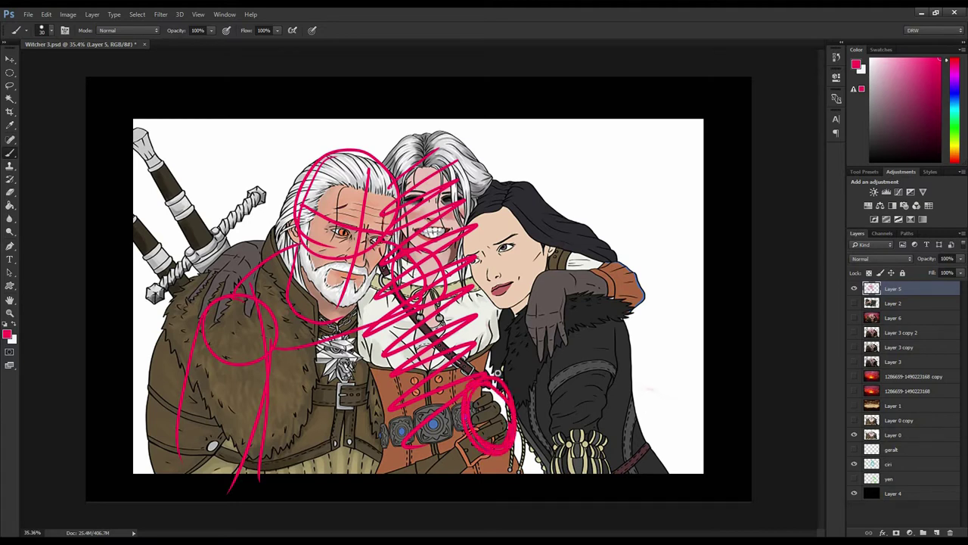
pyautogui.hotkey('ctrl', 'z')
pyautogui.hotkey('ctrl', 'z')
# Sketch the man's bent arm across the middle woman, with circles for the elbow and the gloved hand joined by forearm lines.
pyautogui.moveTo(429, 342)
pyautogui.mouseDown()
pyautogui.moveTo(431, 405)
pyautogui.moveTo(448, 355)
pyautogui.moveTo(499, 379)
pyautogui.mouseUp()
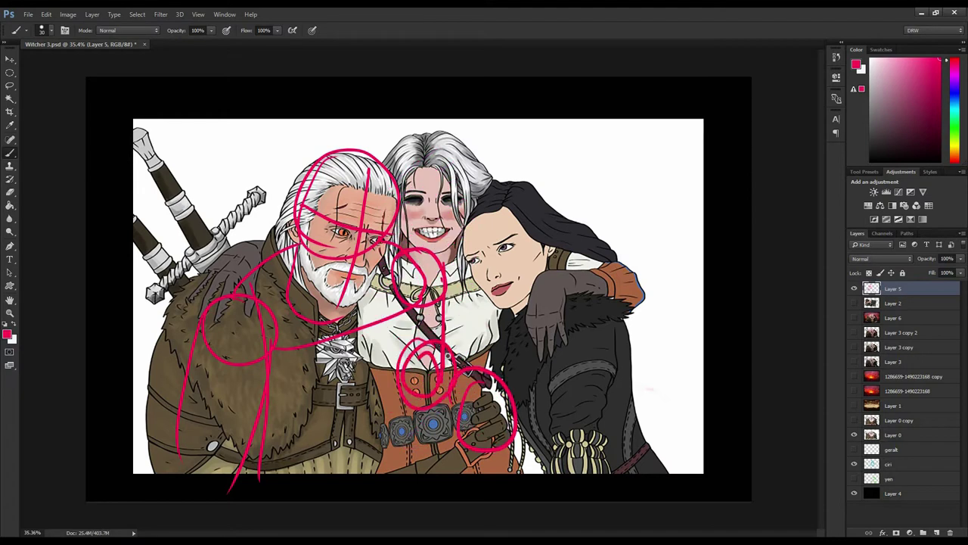
pyautogui.moveTo(418, 410); pyautogui.dragTo(477, 446)
pyautogui.moveTo(423, 412); pyautogui.dragTo(477, 443)
pyautogui.moveTo(407, 289); pyautogui.dragTo(405, 365)
# Sketch the long curved lines of the man's torso down to the lower edge of the drawing.
pyautogui.moveTo(394, 420); pyautogui.dragTo(369, 493)
pyautogui.moveTo(366, 337); pyautogui.dragTo(328, 500)
pyautogui.moveTo(295, 350); pyautogui.dragTo(260, 488)
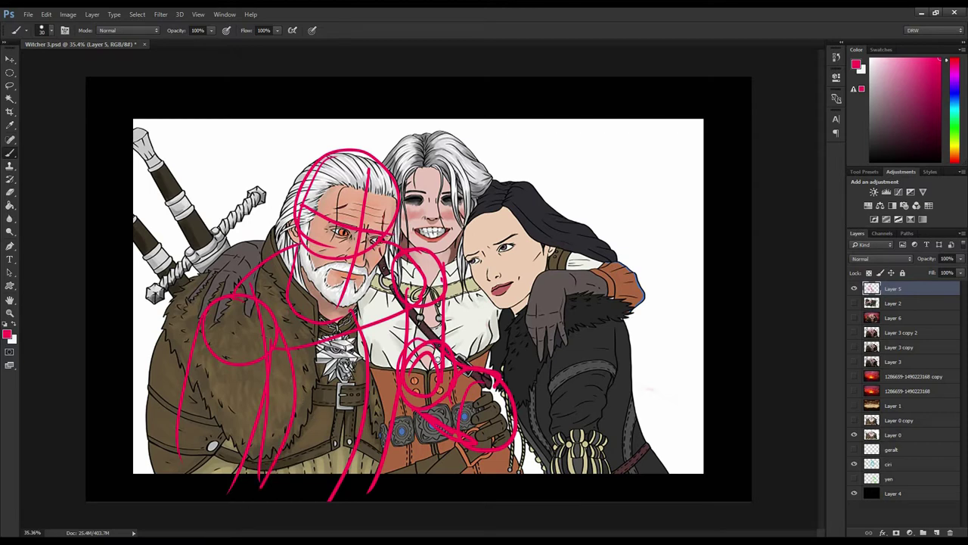
# Over the painted version on Layer 6, circle the gloved hand behind the dark-haired woman's hip and erase the bent arm sketch.
pyautogui.click(855, 318)
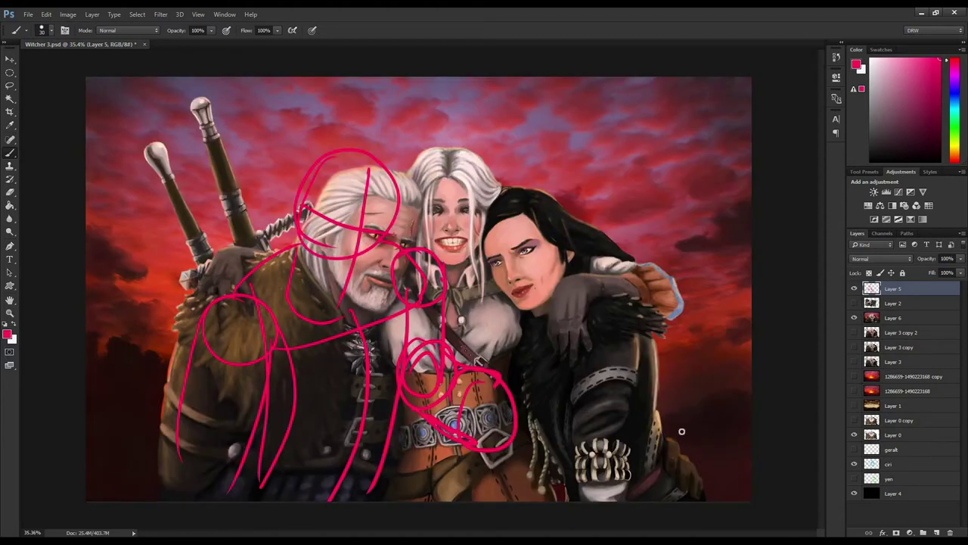
pyautogui.moveTo(683, 426)
pyautogui.mouseDown()
pyautogui.moveTo(654, 456)
pyautogui.moveTo(652, 433)
pyautogui.mouseUp()
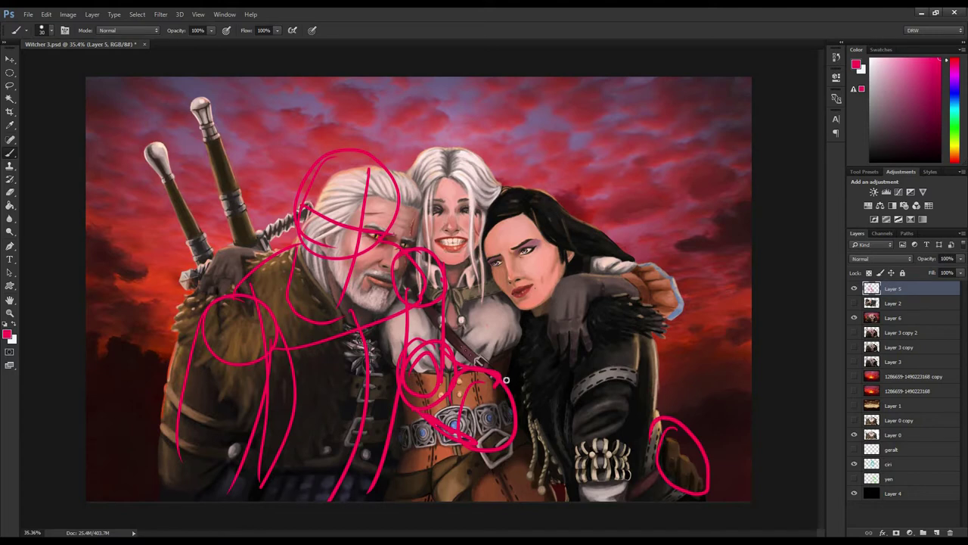
pyautogui.press('e')
pyautogui.moveTo(503, 375)
pyautogui.mouseDown()
pyautogui.moveTo(437, 462)
pyautogui.moveTo(420, 352)
pyautogui.moveTo(412, 386)
pyautogui.mouseUp()
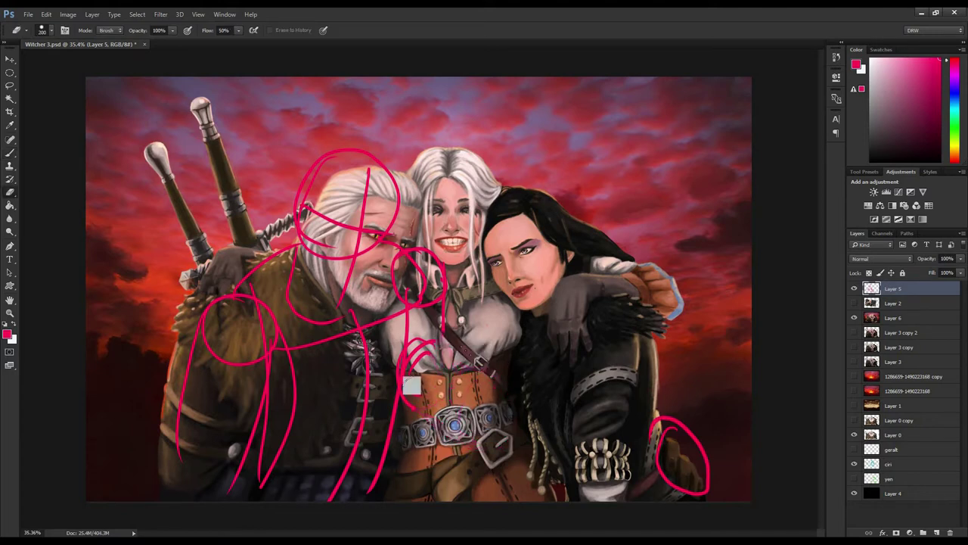
# Redraw the man's arm reaching behind the women to the circled hand, with an elbow circle, and add another torso side line.
pyautogui.press('b')
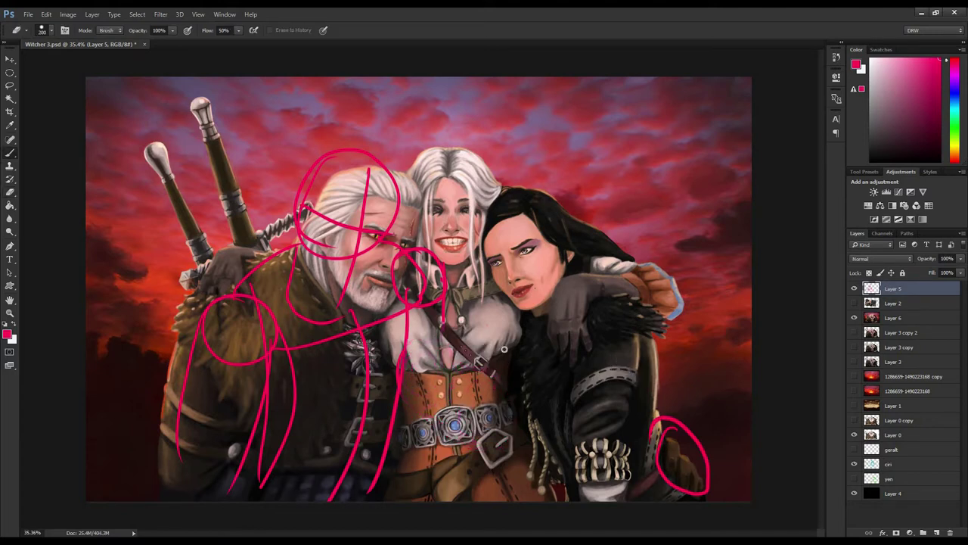
pyautogui.moveTo(457, 282); pyautogui.dragTo(561, 348)
pyautogui.moveTo(462, 299); pyautogui.dragTo(492, 354)
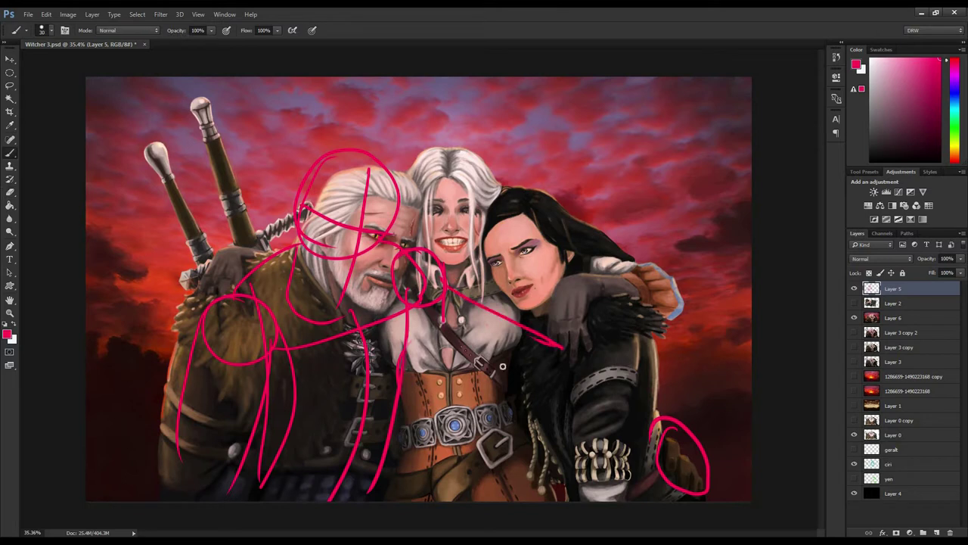
pyautogui.moveTo(404, 335)
pyautogui.mouseDown()
pyautogui.moveTo(496, 428)
pyautogui.moveTo(533, 389)
pyautogui.moveTo(668, 435)
pyautogui.mouseUp()
pyautogui.moveTo(533, 448); pyautogui.dragTo(667, 471)
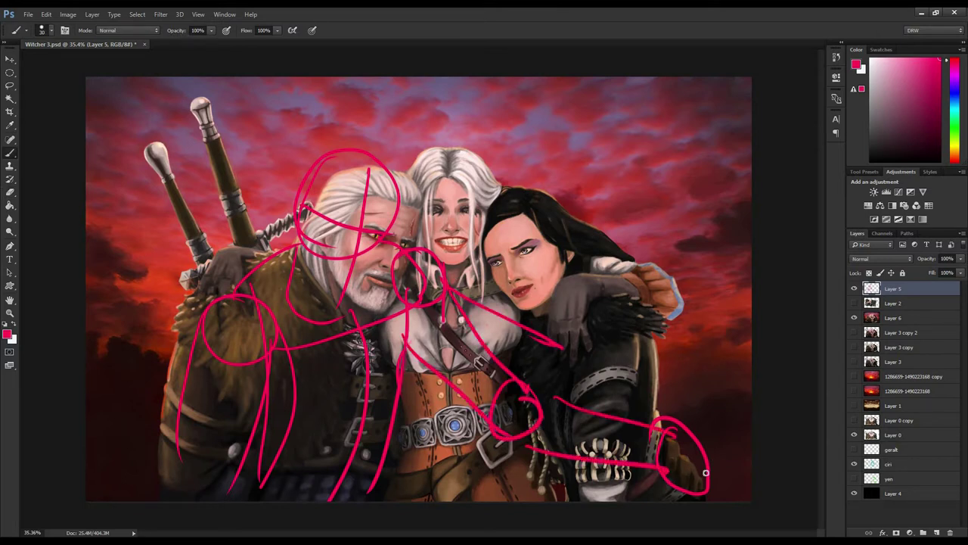
pyautogui.moveTo(415, 409); pyautogui.dragTo(398, 510)
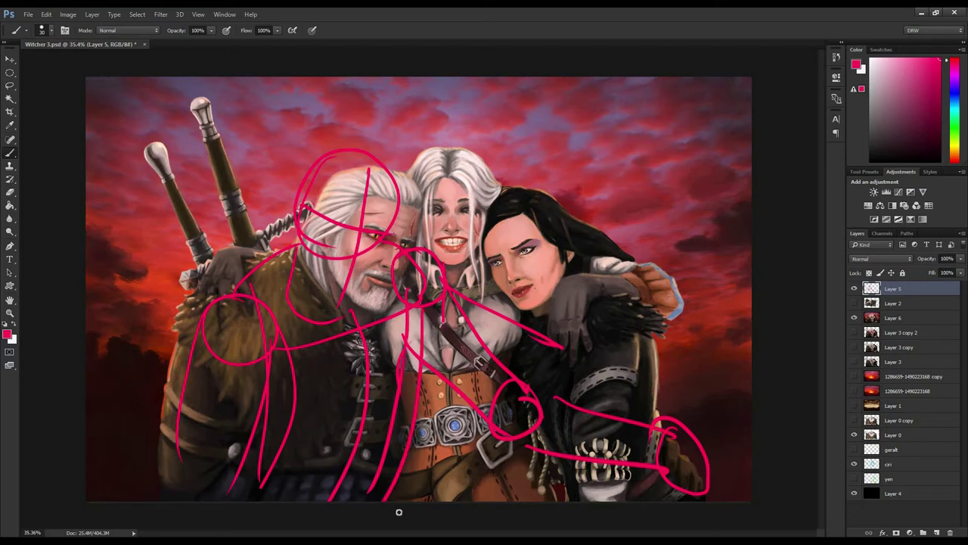
# Adjust the man's head sketch to the painted pose with new face side, jaw and hairline strokes.
pyautogui.moveTo(402, 190); pyautogui.dragTo(401, 266)
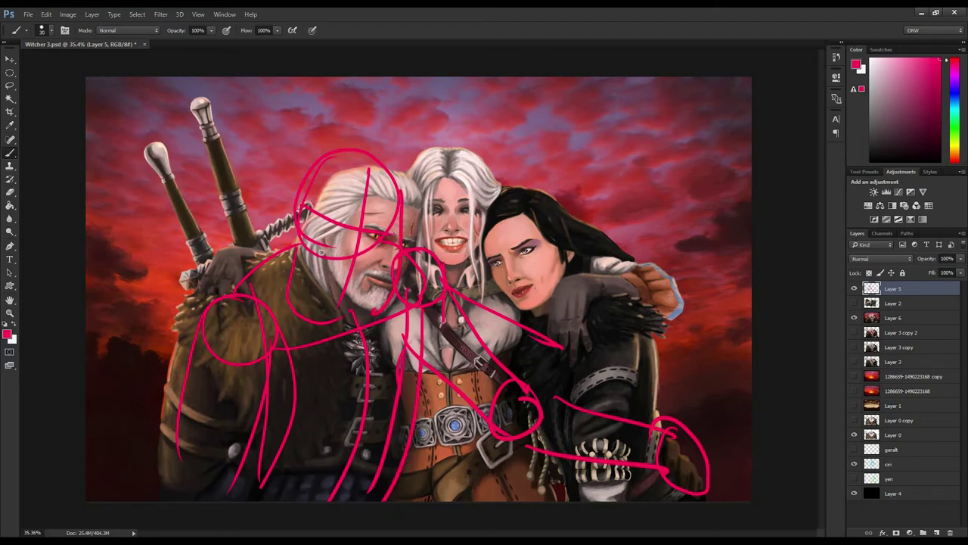
pyautogui.moveTo(314, 242); pyautogui.dragTo(375, 305)
pyautogui.moveTo(311, 208); pyautogui.dragTo(376, 174)
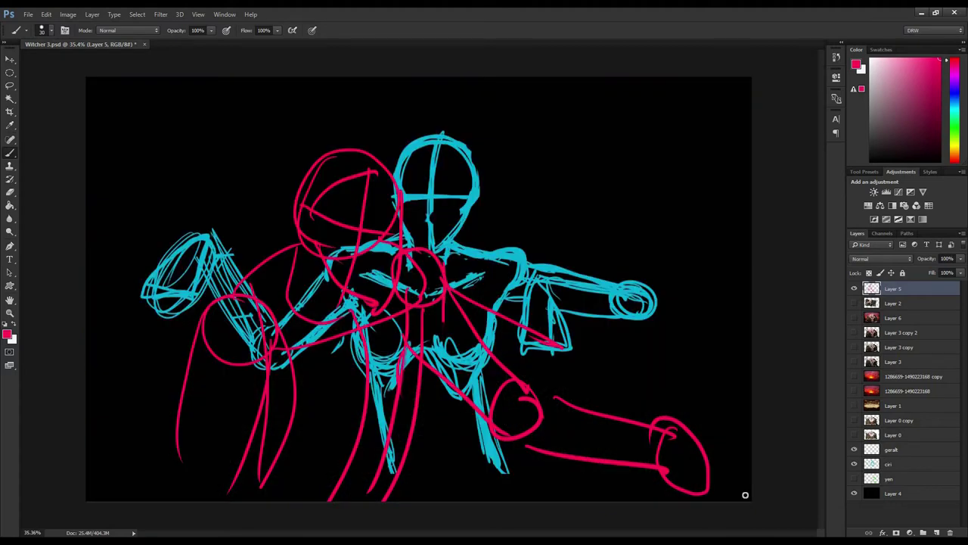
# Examine the construction sketches on the yen, ciri, geralt and Layer 5 layers in different combinations by toggling their visibility.
pyautogui.click(855, 480)
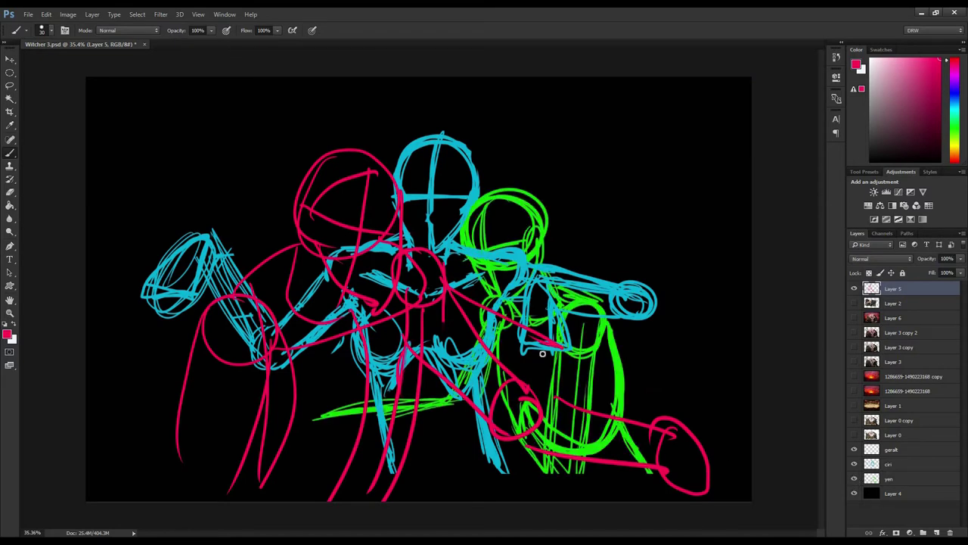
pyautogui.moveTo(855, 450); pyautogui.dragTo(855, 463)
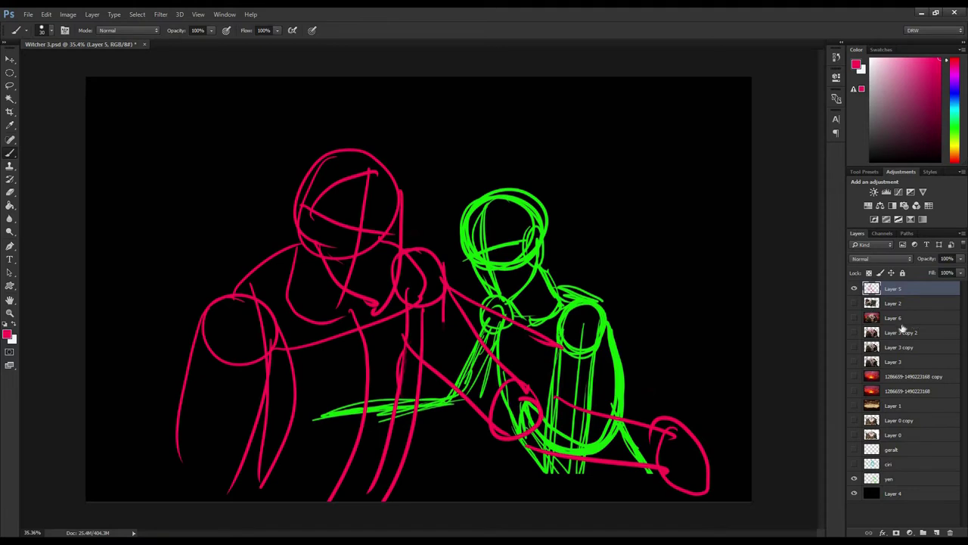
pyautogui.click(855, 291)
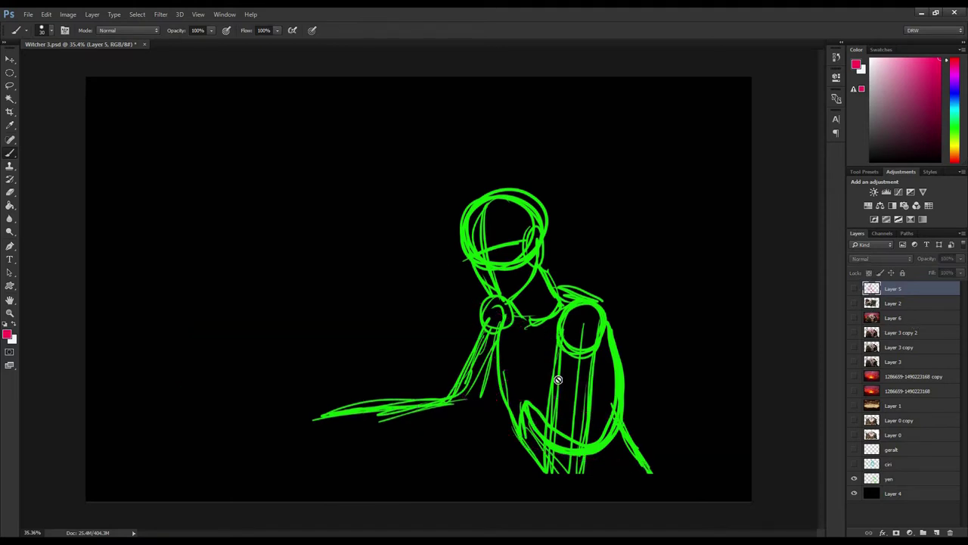
pyautogui.click(854, 465)
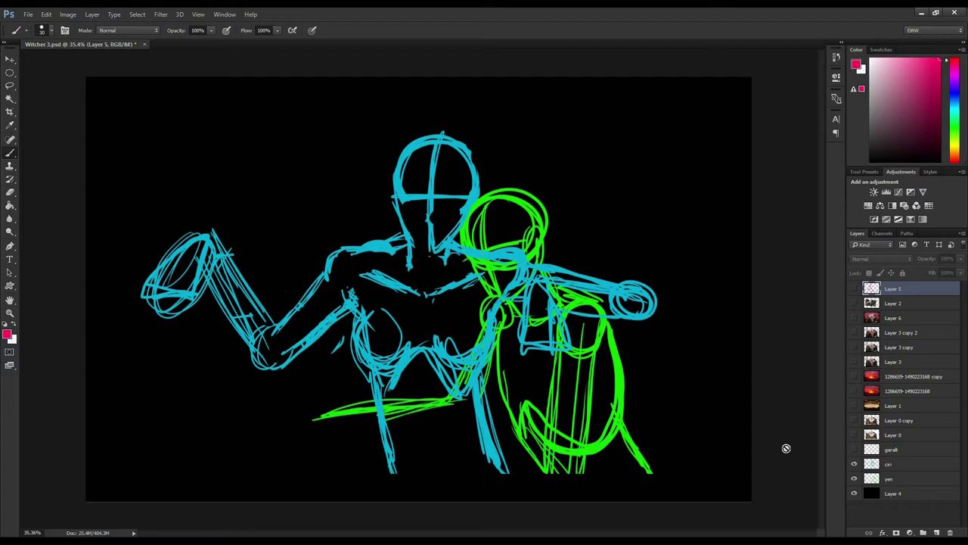
pyautogui.click(855, 479)
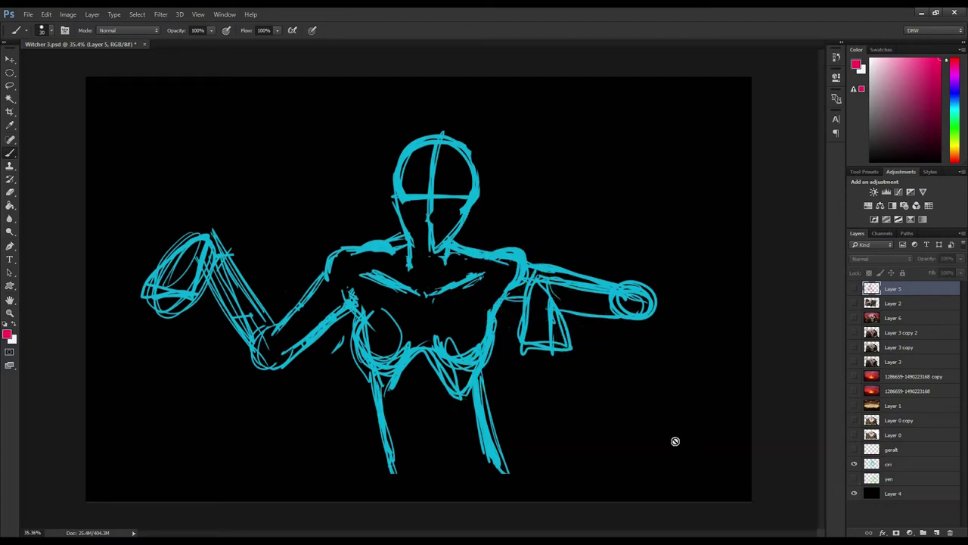
pyautogui.click(855, 290)
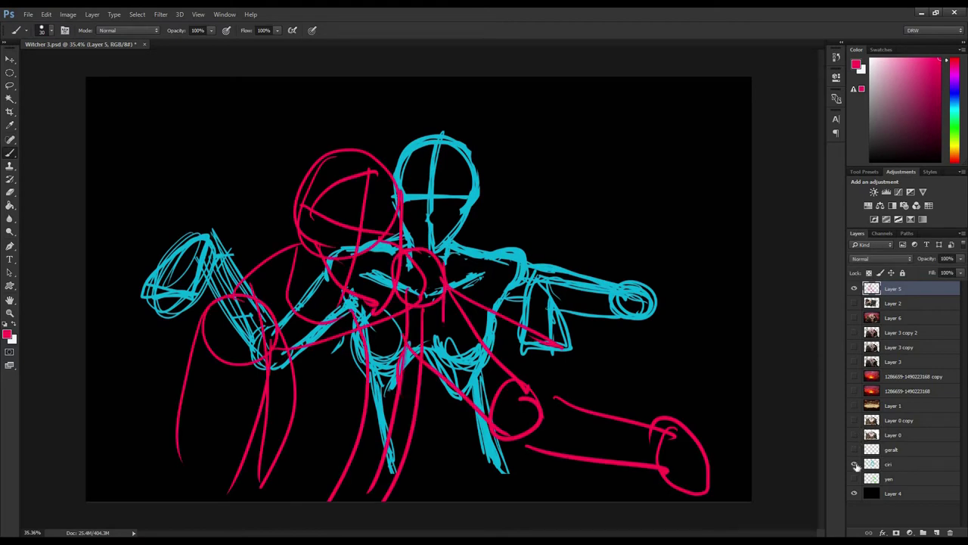
pyautogui.click(854, 464)
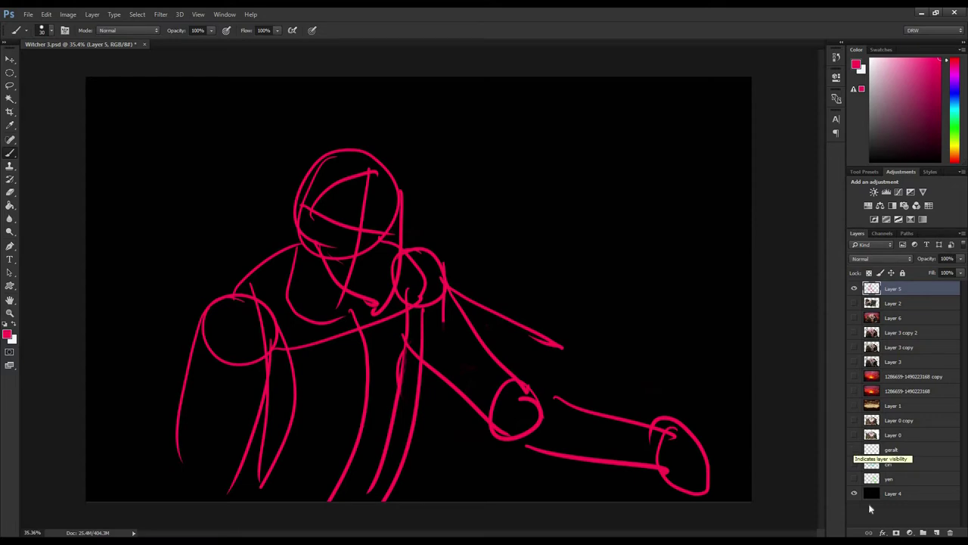
# Turn on the ciri, yen and geralt sketches and the flat-coloured drawing on Layer 0, and hide Layer 5.
pyautogui.click(854, 464)
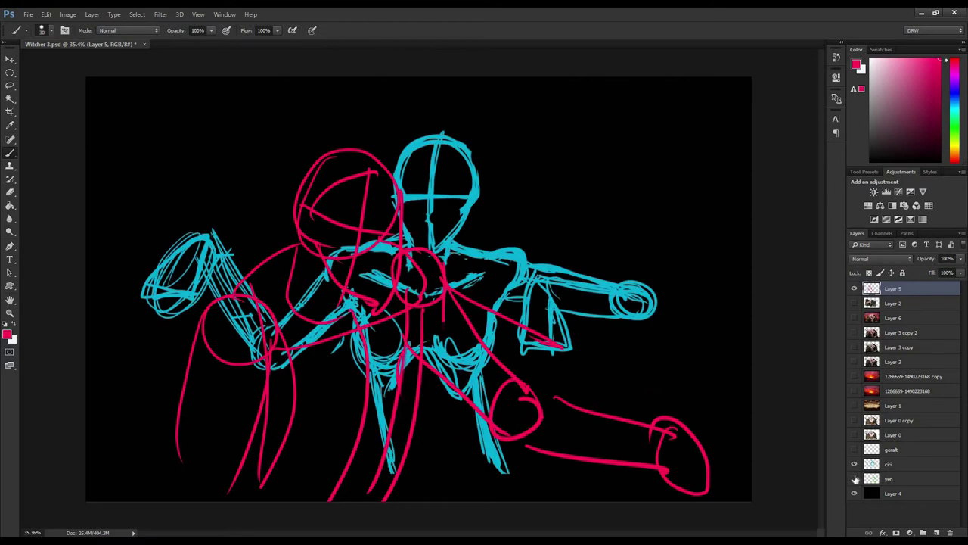
pyautogui.click(856, 449)
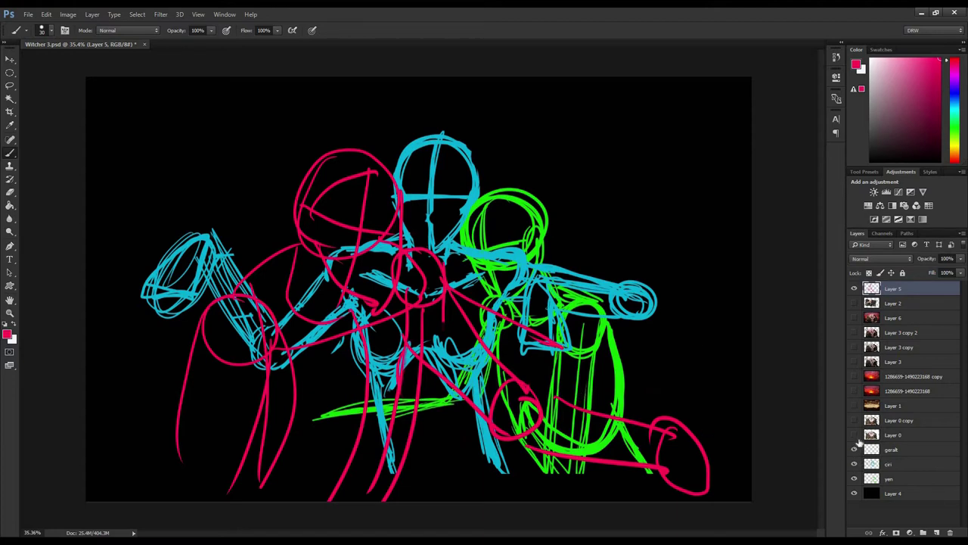
pyautogui.click(855, 435)
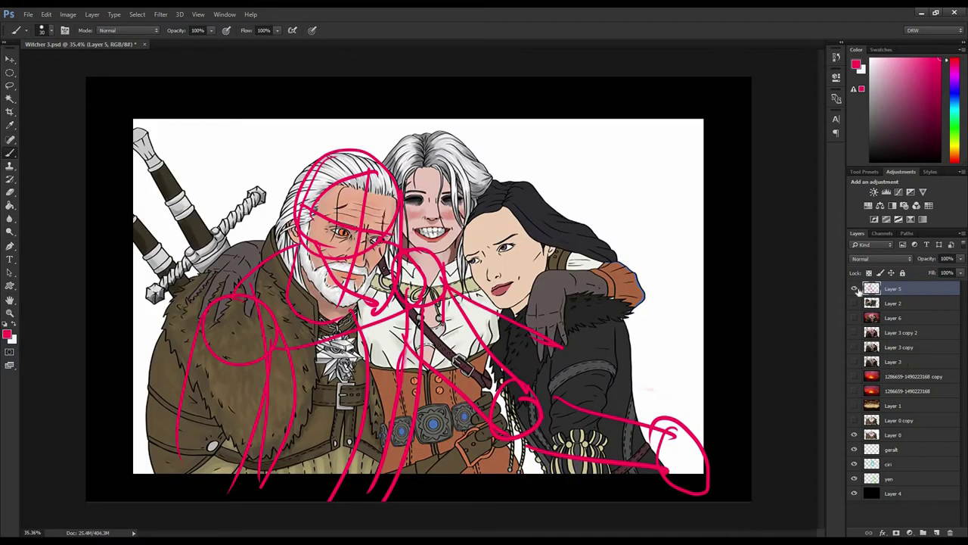
pyautogui.click(854, 288)
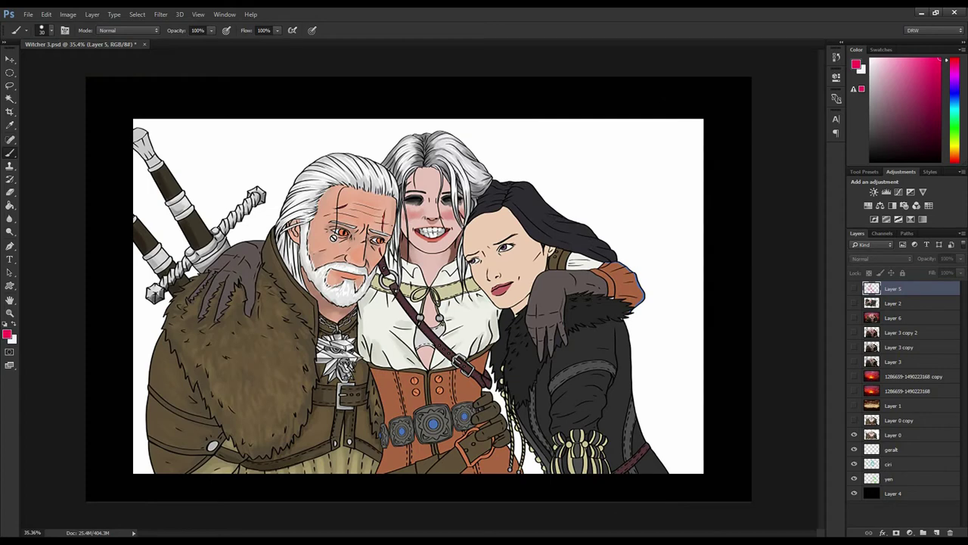
# Examine the flat-coloured drawing of the three characters as a whole and close up, including the faces, clothing and gloved hand.
pyautogui.press('z')
pyautogui.moveTo(293, 203); pyautogui.dragTo(280, 227)
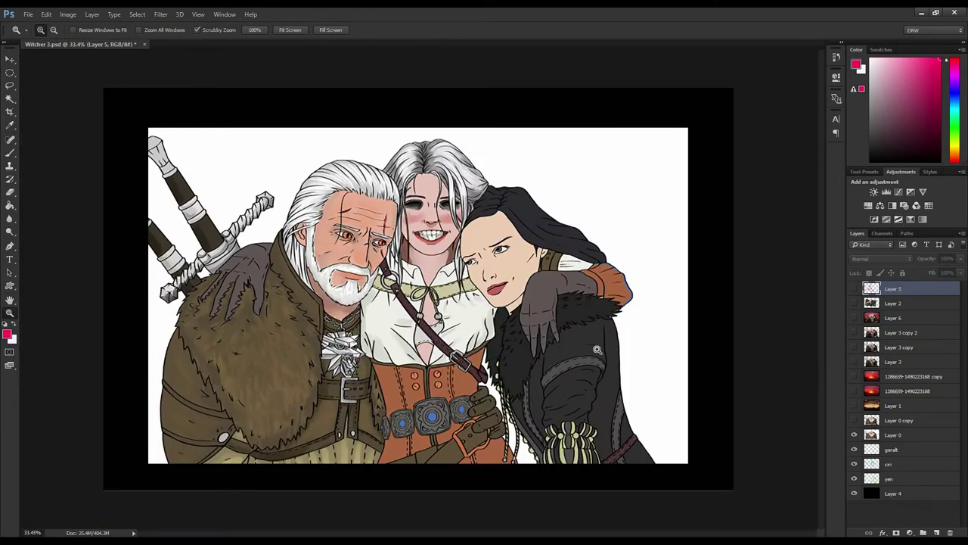
pyautogui.moveTo(422, 231); pyautogui.dragTo(448, 424)
pyautogui.moveTo(511, 371); pyautogui.dragTo(370, 348)
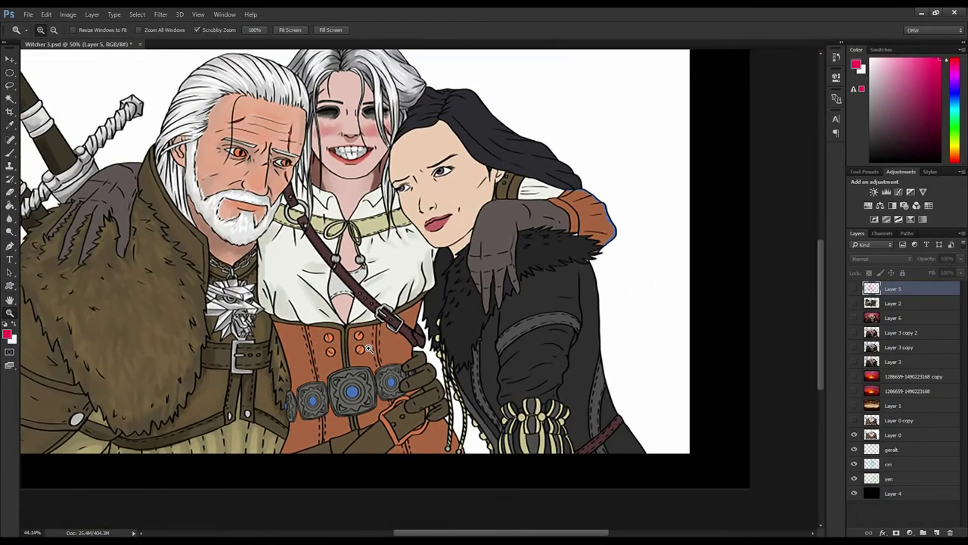
pyautogui.moveTo(405, 319); pyautogui.dragTo(392, 355)
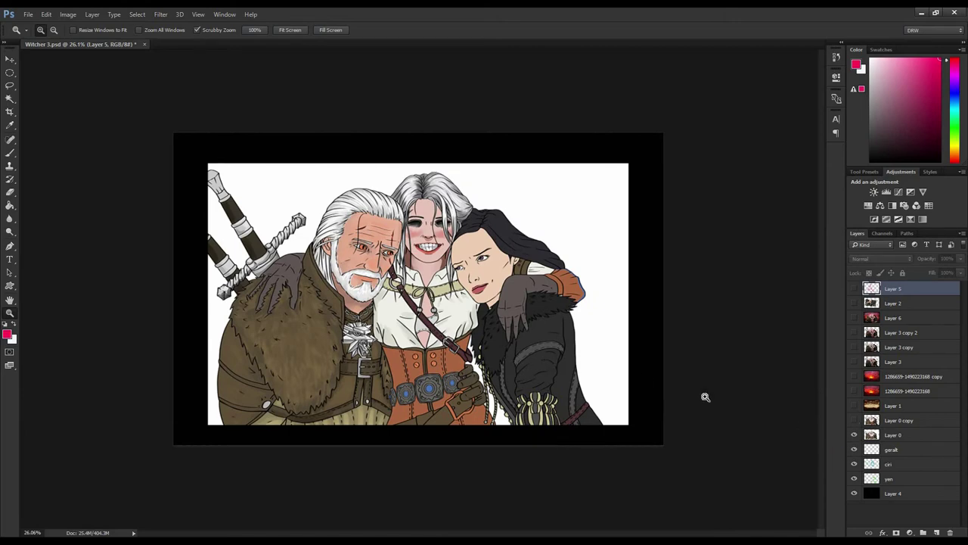
pyautogui.moveTo(578, 317); pyautogui.dragTo(632, 321)
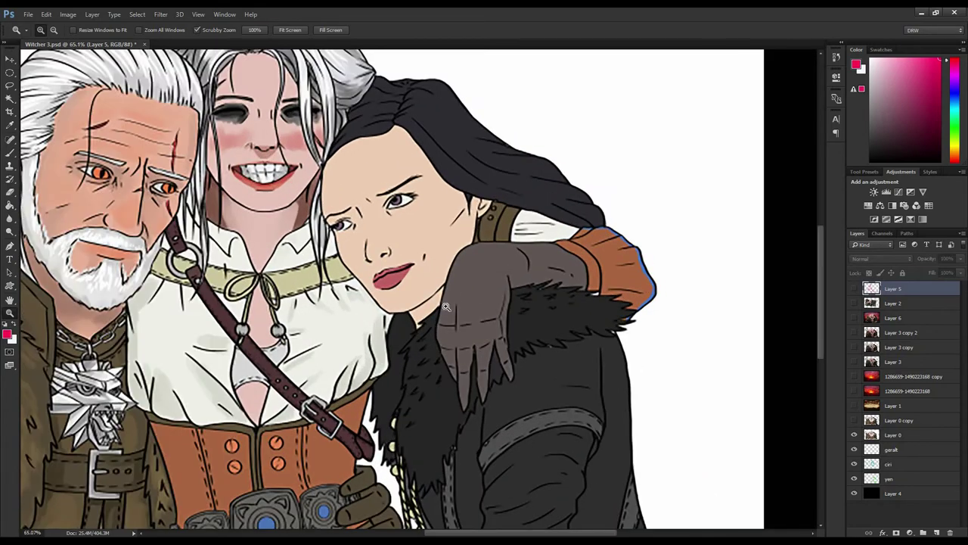
pyautogui.moveTo(515, 352); pyautogui.dragTo(511, 351)
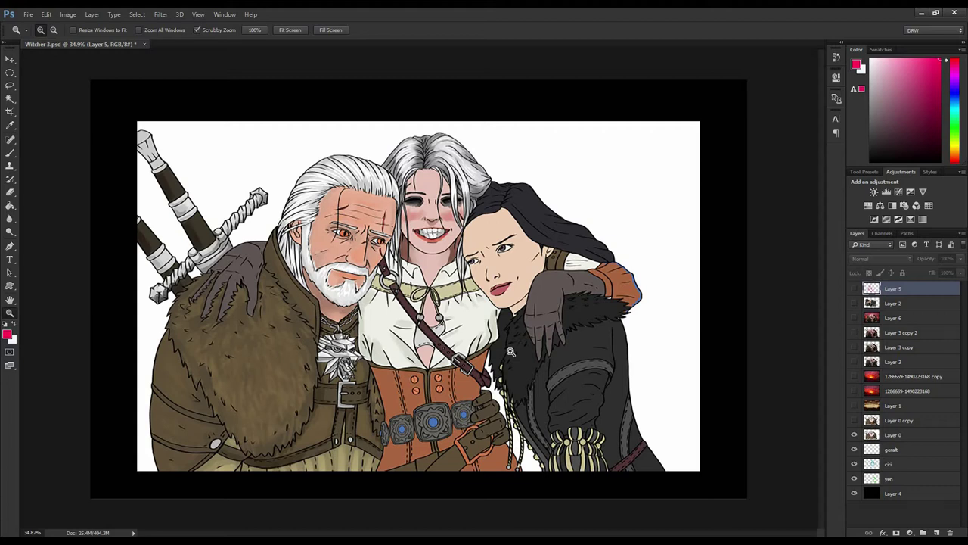
pyautogui.click(855, 423)
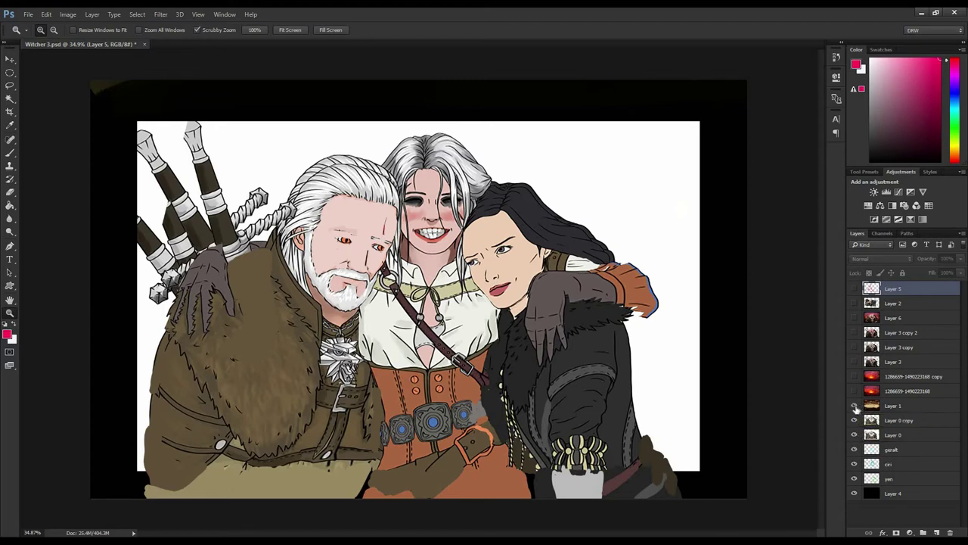
pyautogui.click(855, 407)
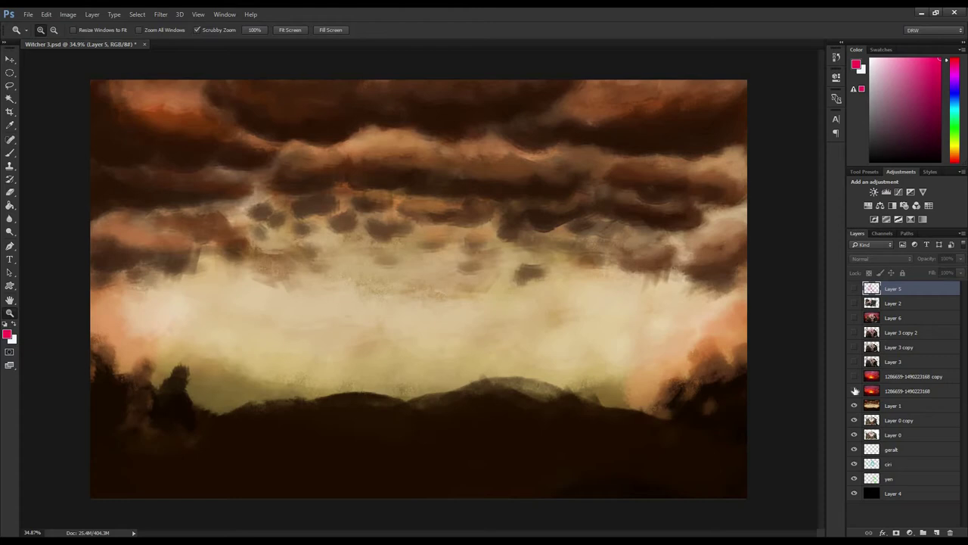
pyautogui.click(855, 391)
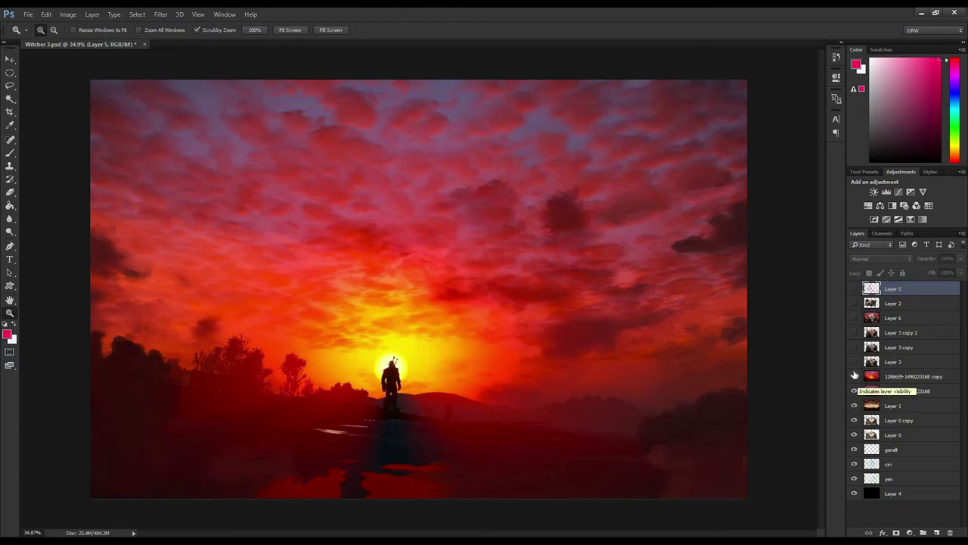
pyautogui.click(855, 376)
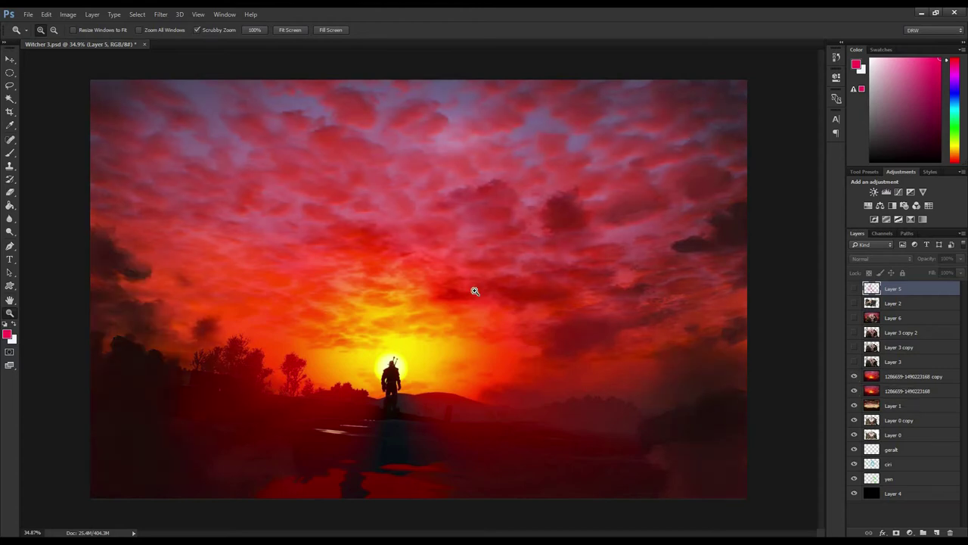
pyautogui.click(855, 364)
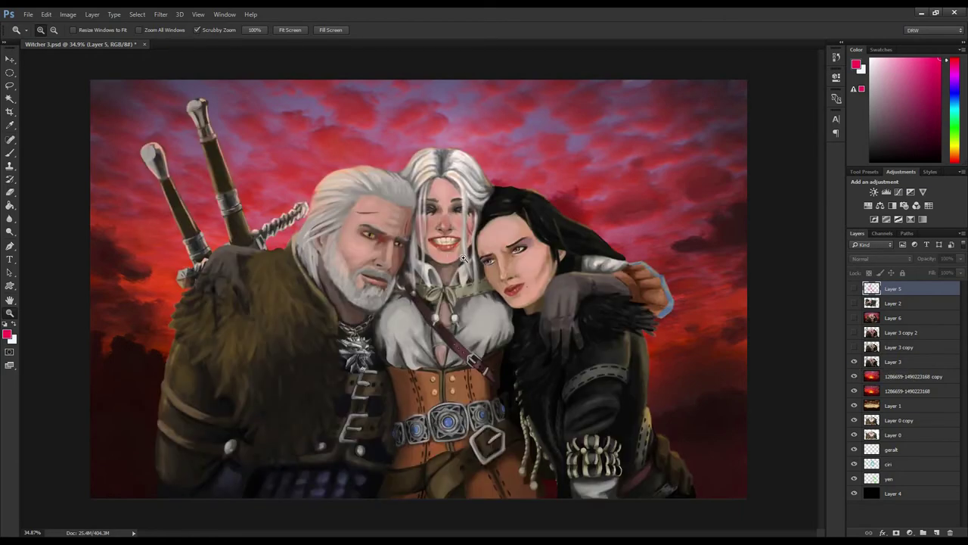
# Add a new layer above the painting and brush a pink oval outline over the man's chest.
pyautogui.moveTo(504, 256); pyautogui.dragTo(517, 268)
pyautogui.moveTo(489, 379); pyautogui.dragTo(587, 422)
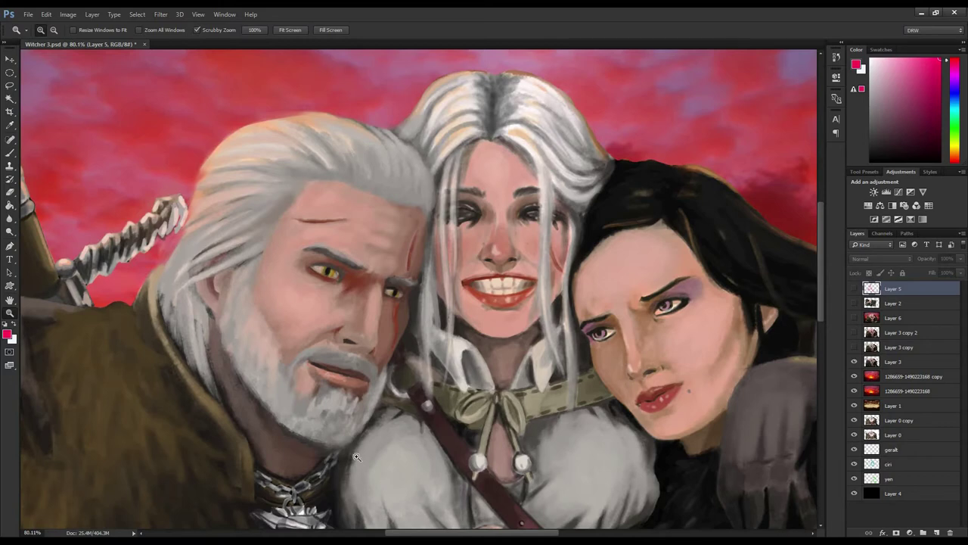
pyautogui.moveTo(562, 380)
pyautogui.mouseDown()
pyautogui.moveTo(498, 377)
pyautogui.moveTo(496, 296)
pyautogui.mouseUp()
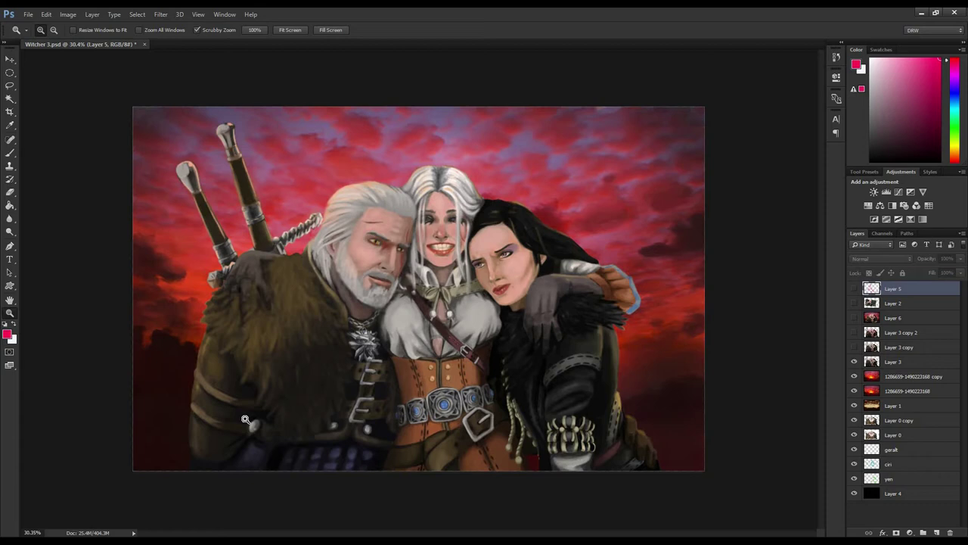
pyautogui.hotkey('ctrl', 'shift', 'alt', 'n')
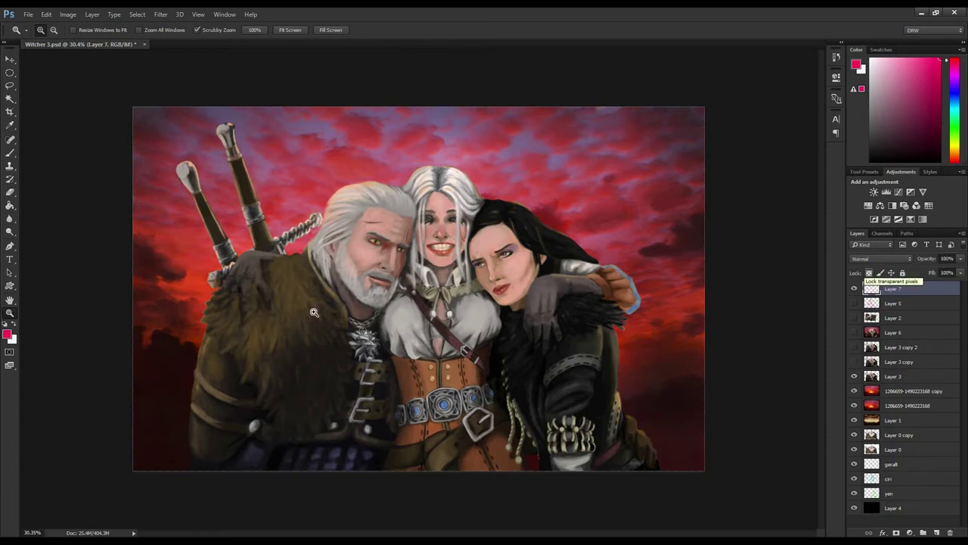
pyautogui.press('b')
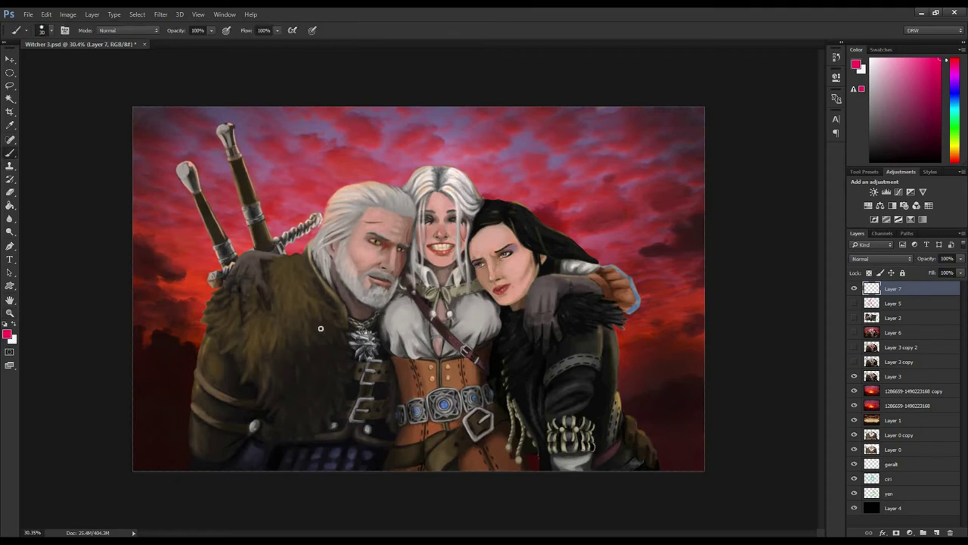
pyautogui.moveTo(327, 317)
pyautogui.mouseDown()
pyautogui.moveTo(279, 401)
pyautogui.moveTo(266, 457)
pyautogui.mouseUp()
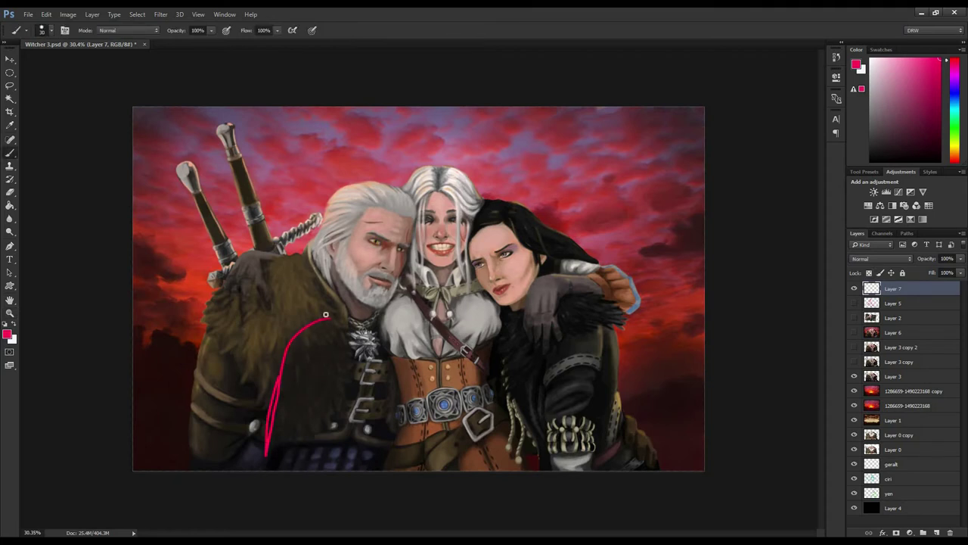
pyautogui.moveTo(320, 316)
pyautogui.mouseDown()
pyautogui.moveTo(347, 364)
pyautogui.moveTo(318, 425)
pyautogui.moveTo(266, 410)
pyautogui.mouseUp()
# Outline the man's fur-covered shoulder in pink, add curved cross-contour lines over it, and hatch the chest oval.
pyautogui.moveTo(212, 304); pyautogui.dragTo(264, 400)
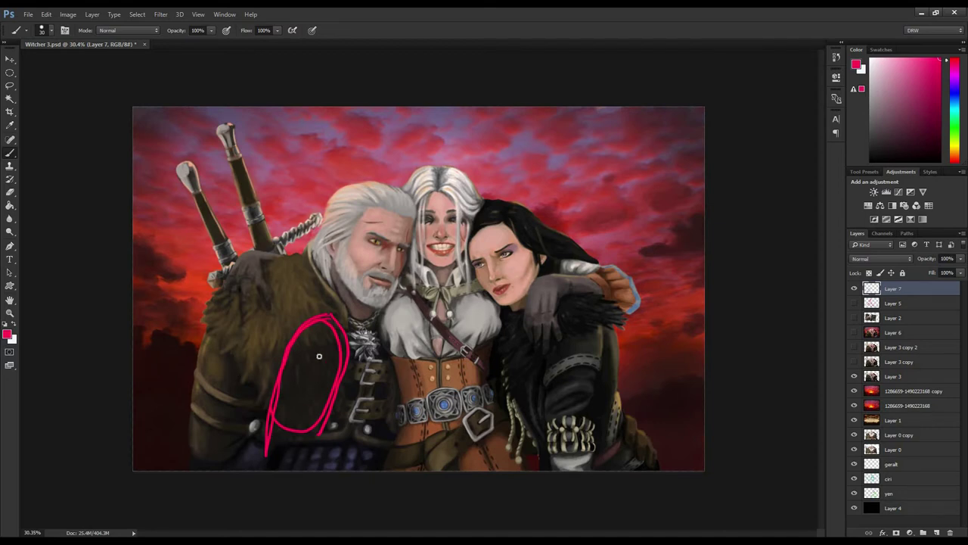
pyautogui.moveTo(309, 258); pyautogui.dragTo(336, 331)
pyautogui.moveTo(294, 263)
pyautogui.mouseDown()
pyautogui.moveTo(221, 331)
pyautogui.moveTo(307, 285)
pyautogui.mouseUp()
pyautogui.moveTo(250, 381); pyautogui.dragTo(319, 313)
pyautogui.moveTo(261, 397); pyautogui.dragTo(332, 347)
pyautogui.moveTo(276, 416); pyautogui.dragTo(335, 369)
pyautogui.moveTo(286, 430); pyautogui.dragTo(319, 407)
pyautogui.moveTo(258, 285)
pyautogui.mouseDown()
pyautogui.moveTo(297, 369)
pyautogui.moveTo(307, 421)
pyautogui.moveTo(304, 297)
pyautogui.moveTo(293, 421)
pyautogui.moveTo(251, 350)
pyautogui.moveTo(301, 349)
pyautogui.moveTo(275, 371)
pyautogui.moveTo(303, 421)
pyautogui.mouseUp()
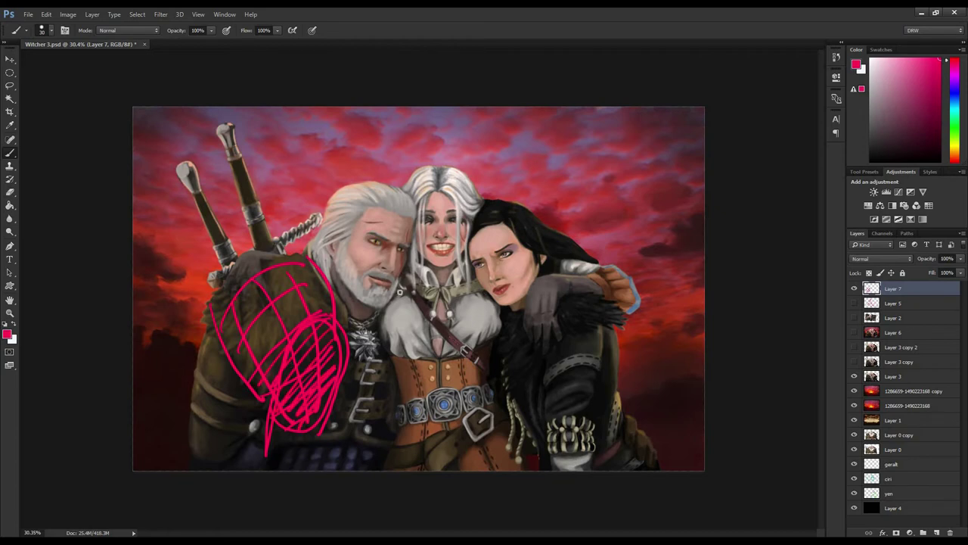
# Sketch a pink contour grid over the middle woman's corset and belt, with zigzag hatching along both sides of the waist.
pyautogui.moveTo(492, 352)
pyautogui.mouseDown()
pyautogui.moveTo(409, 370)
pyautogui.moveTo(481, 362)
pyautogui.moveTo(424, 409)
pyautogui.moveTo(488, 418)
pyautogui.moveTo(502, 439)
pyautogui.moveTo(394, 458)
pyautogui.mouseUp()
pyautogui.moveTo(466, 360); pyautogui.dragTo(490, 460)
pyautogui.moveTo(425, 360)
pyautogui.mouseDown()
pyautogui.moveTo(415, 464)
pyautogui.moveTo(395, 384)
pyautogui.moveTo(408, 422)
pyautogui.moveTo(392, 458)
pyautogui.mouseUp()
pyautogui.moveTo(493, 354)
pyautogui.mouseDown()
pyautogui.moveTo(501, 351)
pyautogui.moveTo(509, 398)
pyautogui.mouseUp()
pyautogui.moveTo(515, 435); pyautogui.dragTo(519, 461)
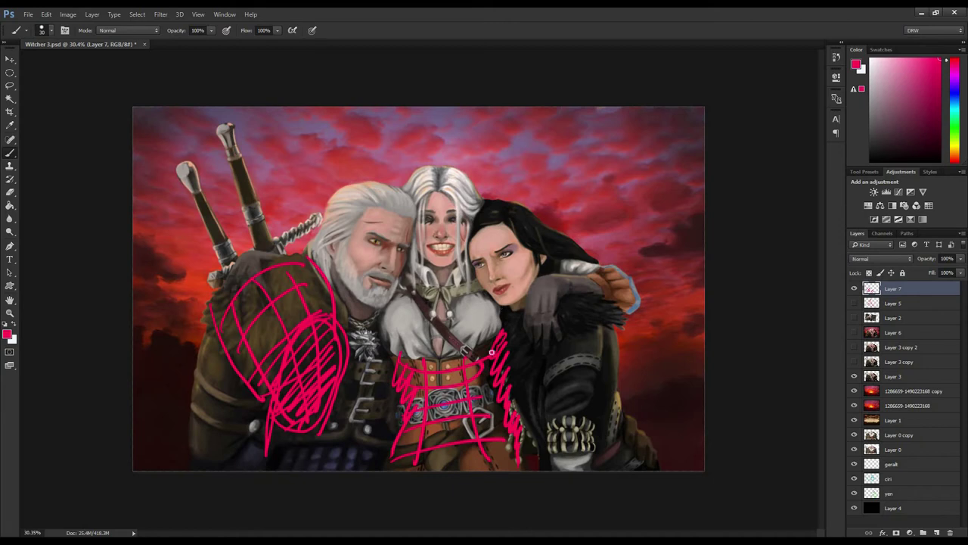
# Circle both sides of the middle woman's white blouse over the chest, with a short mark inside one circle.
pyautogui.moveTo(503, 307); pyautogui.dragTo(501, 330)
pyautogui.moveTo(379, 323); pyautogui.dragTo(385, 356)
pyautogui.moveTo(471, 289)
pyautogui.mouseDown()
pyautogui.moveTo(454, 332)
pyautogui.moveTo(471, 301)
pyautogui.mouseUp()
pyautogui.moveTo(407, 293)
pyautogui.mouseDown()
pyautogui.moveTo(385, 308)
pyautogui.moveTo(409, 290)
pyautogui.mouseUp()
pyautogui.moveTo(406, 317); pyautogui.dragTo(406, 325)
# Handwrite an underlined note in the sky above the dark-haired woman, undo it, and hide the pink annotation layer.
pyautogui.moveTo(539, 144)
pyautogui.mouseDown()
pyautogui.moveTo(561, 180)
pyautogui.moveTo(619, 154)
pyautogui.moveTo(643, 185)
pyautogui.moveTo(622, 206)
pyautogui.moveTo(685, 236)
pyautogui.mouseUp()
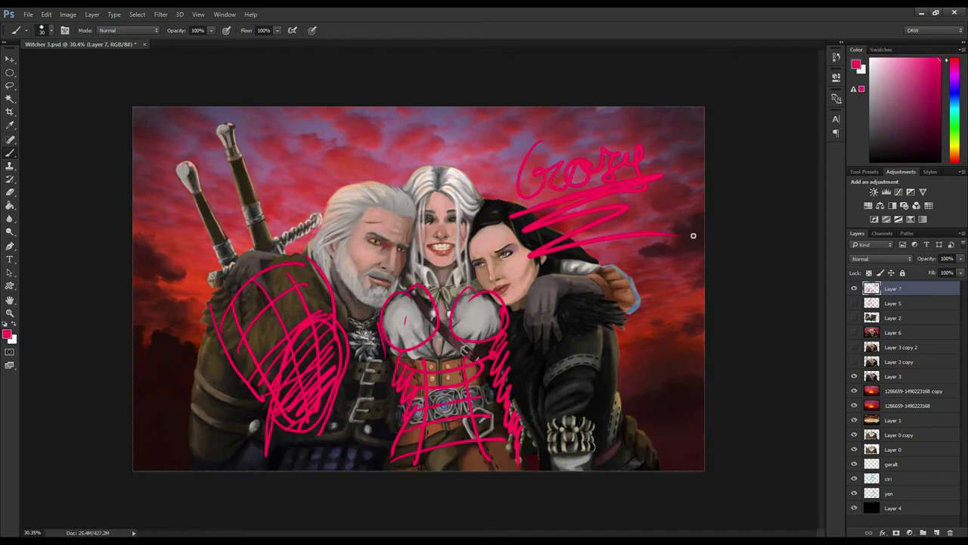
pyautogui.hotkey('ctrl', 'z')
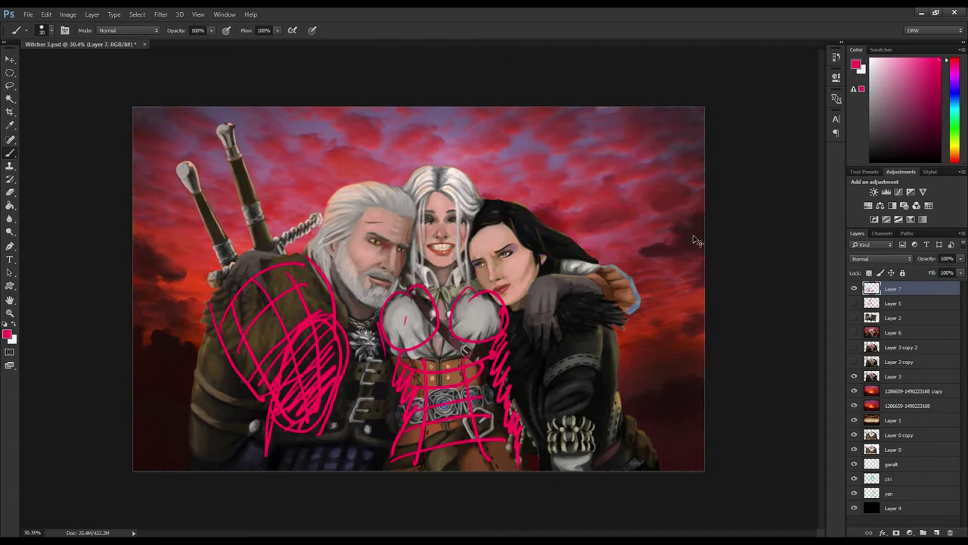
pyautogui.click(854, 289)
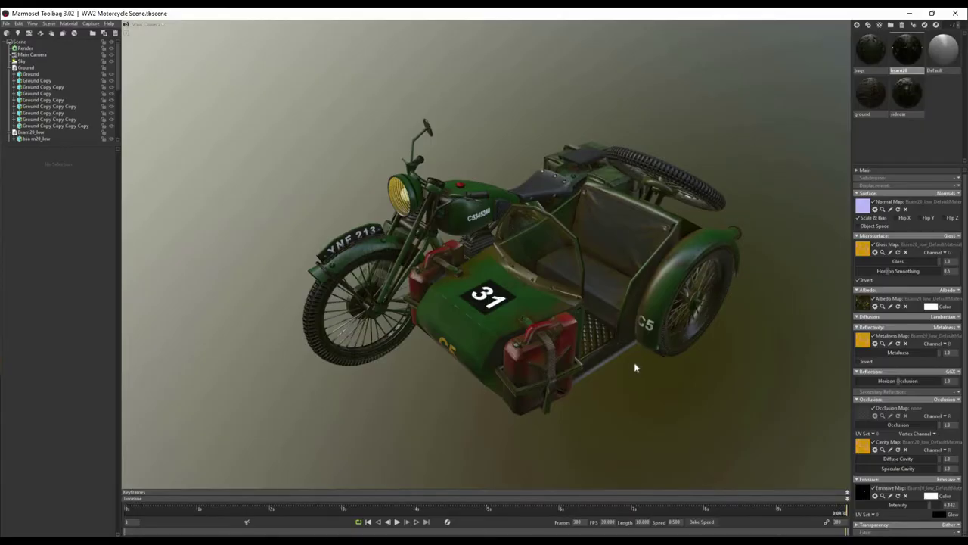
# Examine the textured WW2 motorcycle and sidecar in Marmoset Toolbag from several sides, with a close-up of the engine and bags.
pyautogui.moveTo(618, 374); pyautogui.dragTo(532, 359)
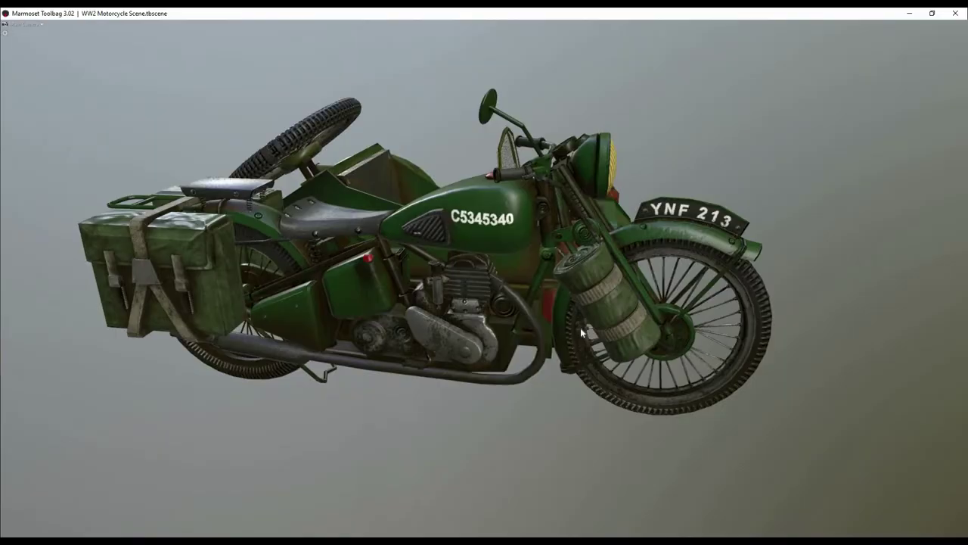
pyautogui.moveTo(580, 329); pyautogui.dragTo(403, 238)
pyautogui.moveTo(399, 313); pyautogui.dragTo(483, 331)
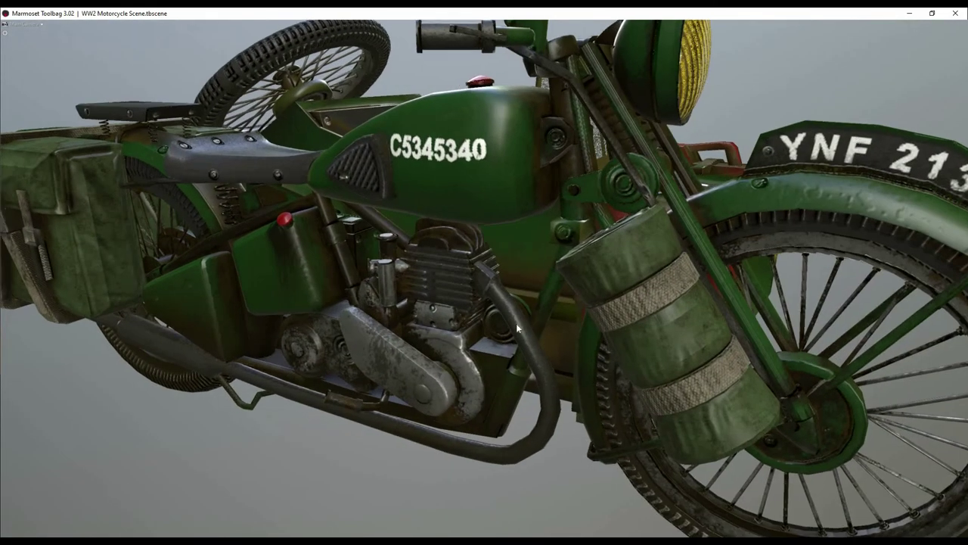
pyautogui.scroll(5, 491, 196)
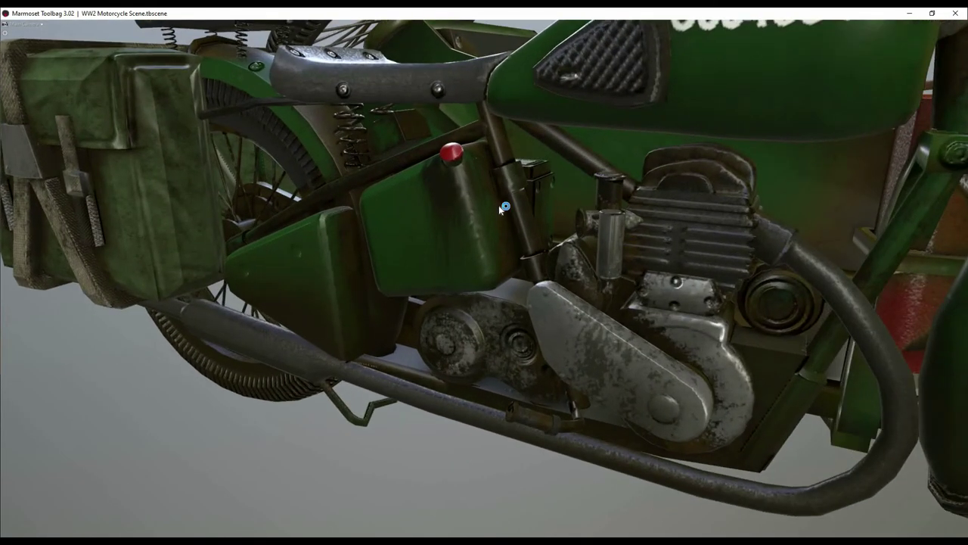
pyautogui.scroll(-4, 499, 205)
pyautogui.scroll(-5, 507, 208)
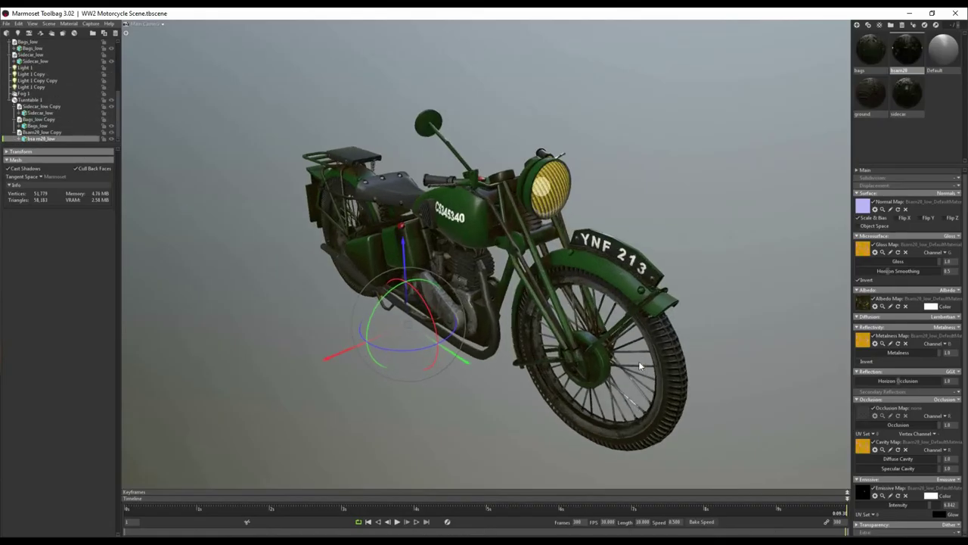
# Examine the motorcycle without its sidecar and textures from the side and front, including the engine, frame and wheel geometry.
pyautogui.moveTo(639, 361); pyautogui.dragTo(678, 344)
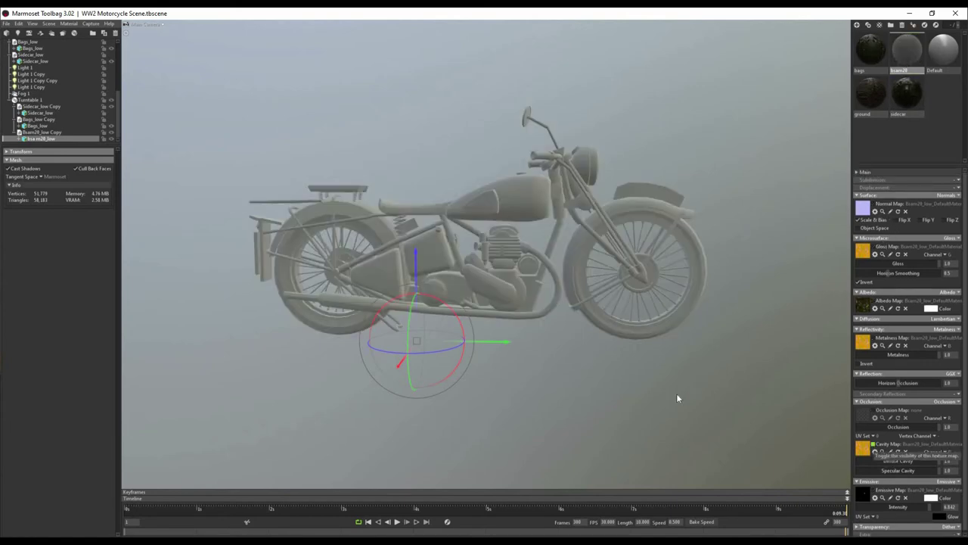
pyautogui.scroll(1, 680, 324)
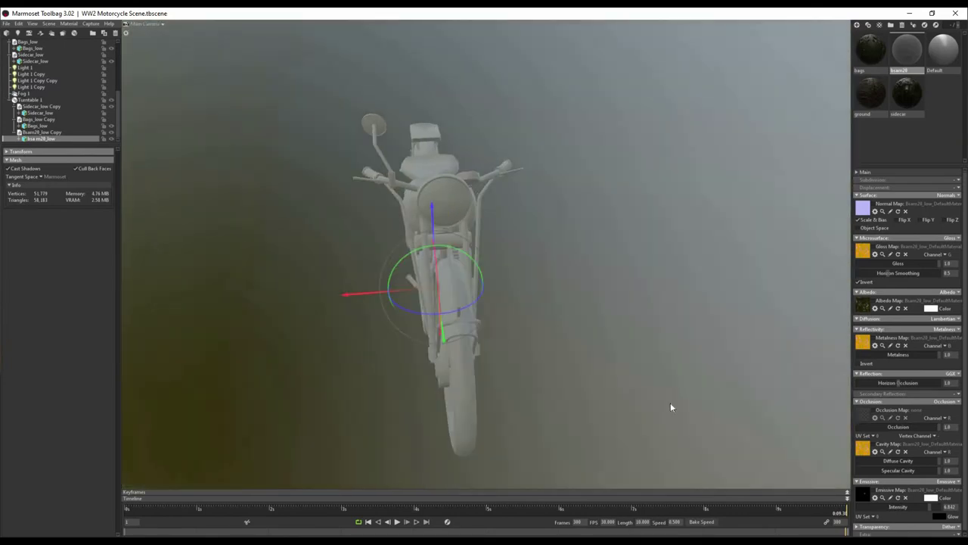
pyautogui.scroll(10, 479, 328)
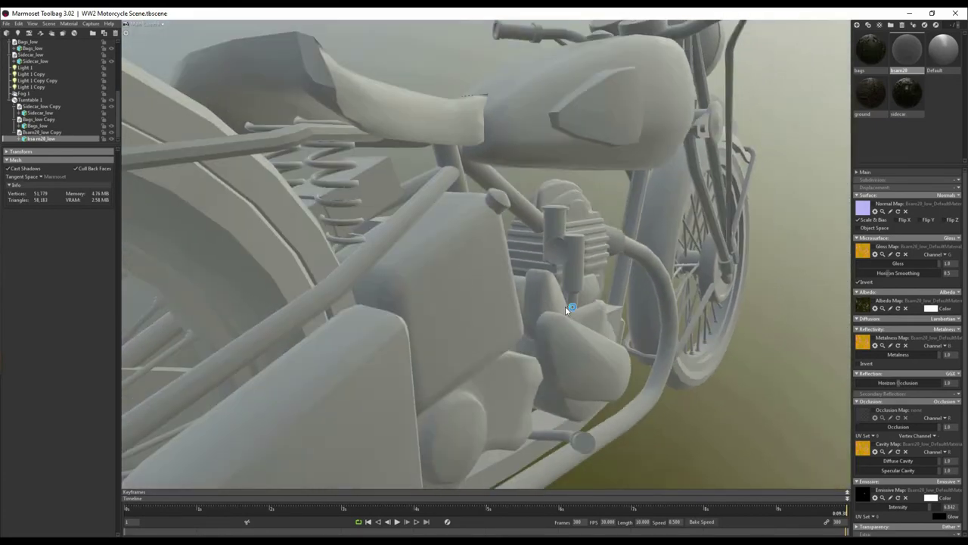
pyautogui.moveTo(565, 306); pyautogui.dragTo(457, 307)
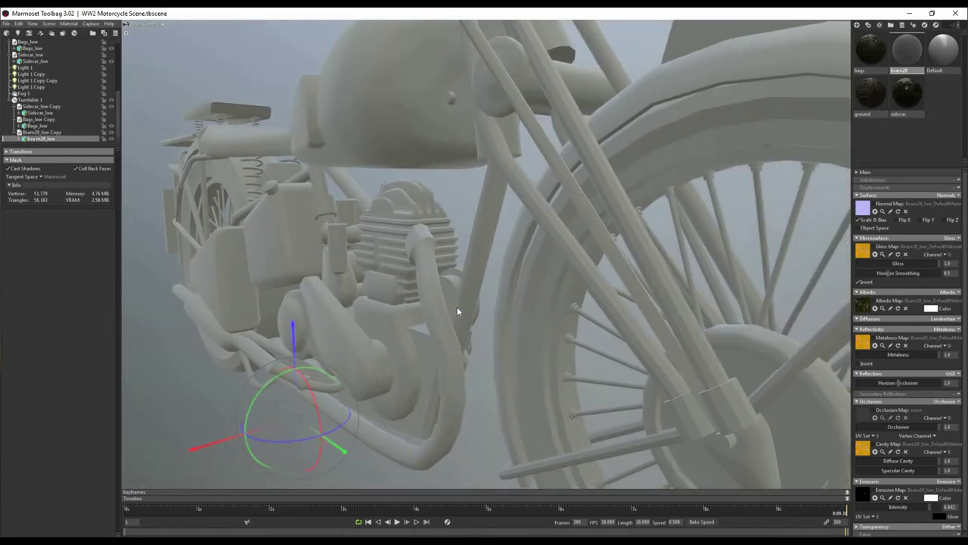
pyautogui.scroll(-5, 457, 306)
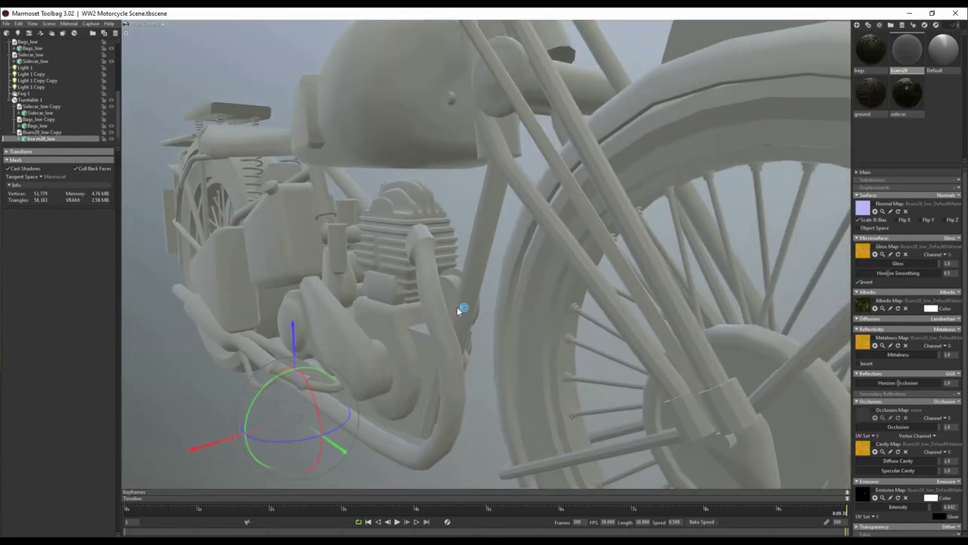